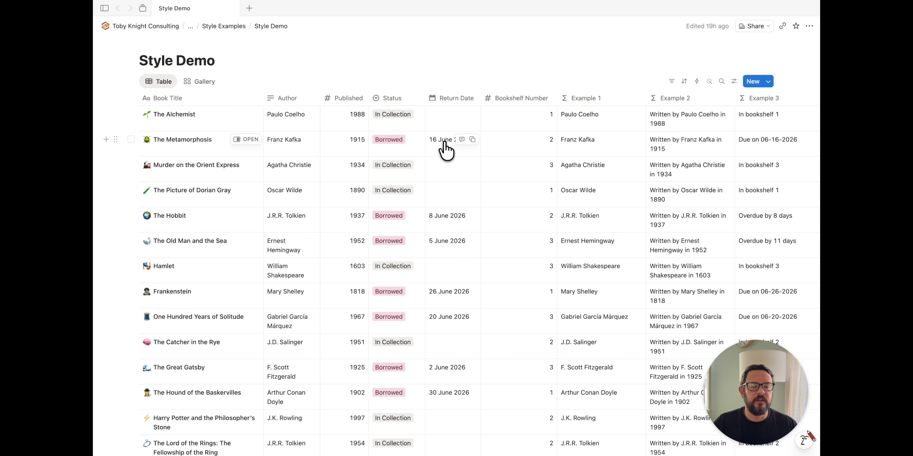
Step: Look over the Example 1, 2 and 3 columns in the table and the book cards in the Gallery view
{"action": "scroll", "coordinate": [446, 138], "scroll_direction": "right", "scroll_amount": 5}
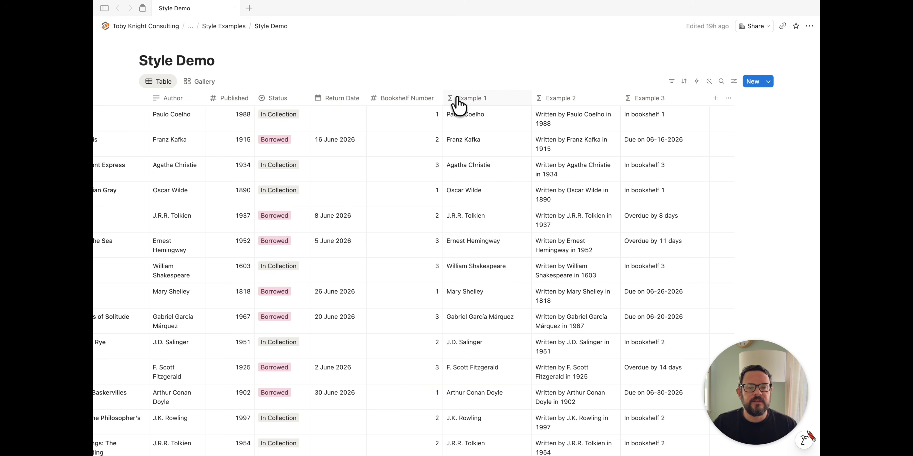
{"action": "left_click", "coordinate": [485, 126]}
{"action": "key", "text": "Escape"}
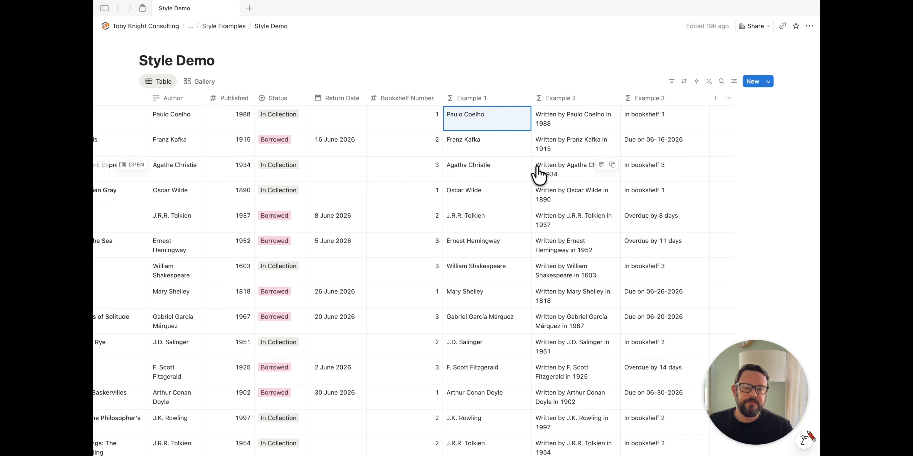
{"action": "scroll", "coordinate": [539, 173], "scroll_direction": "left", "scroll_amount": 3}
{"action": "left_click", "coordinate": [210, 85]}
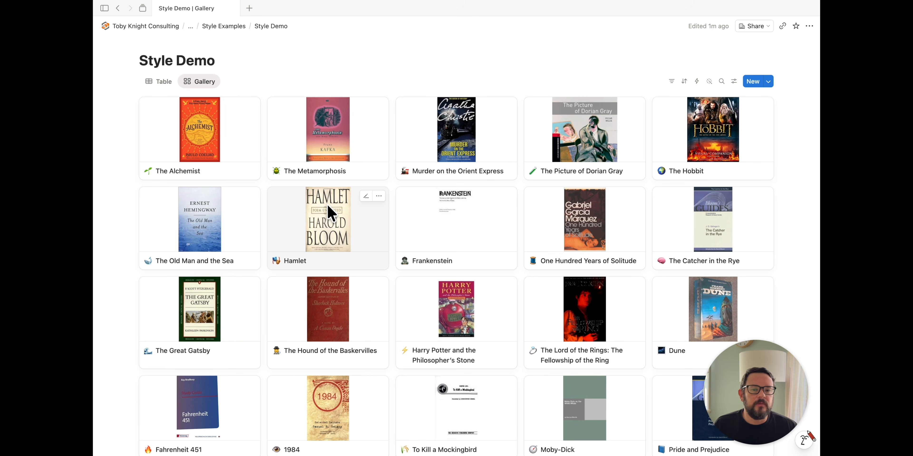
{"action": "left_click", "coordinate": [162, 82]}
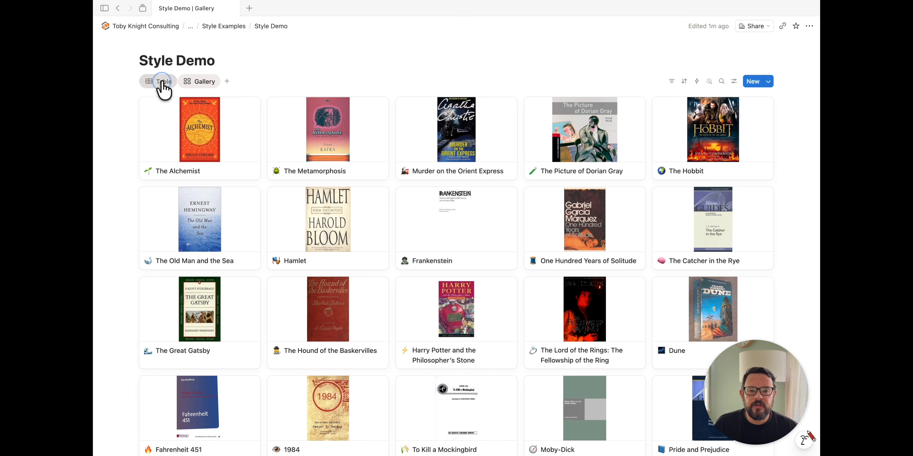
Step: Open the Example 1 formula for editing and begin a style function call after the Author property with ".sty"
{"action": "left_click", "coordinate": [606, 122]}
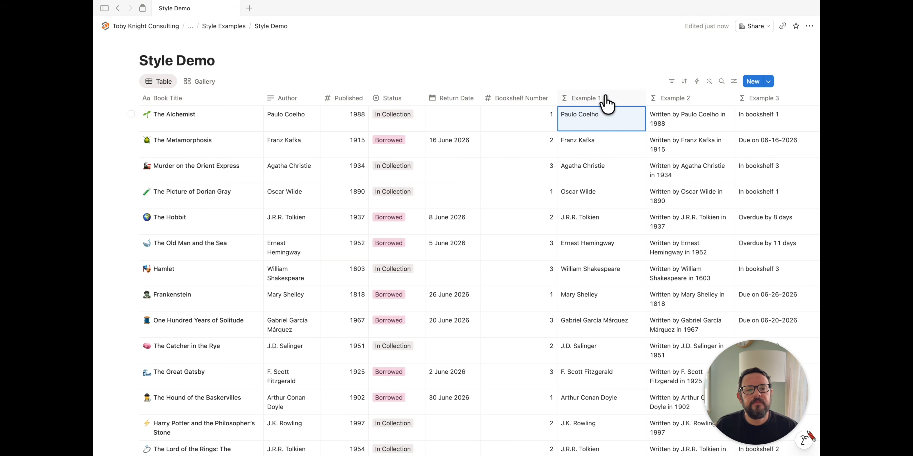
{"action": "left_click", "coordinate": [608, 127]}
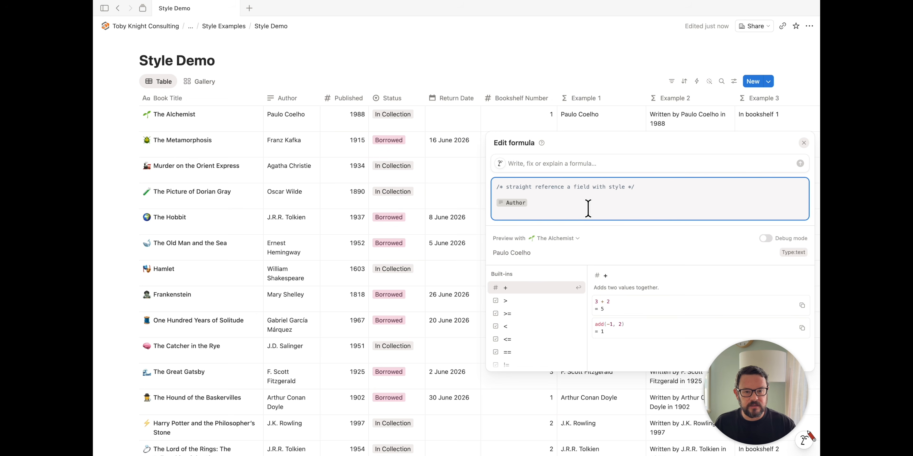
{"action": "type", "text": ".st"}
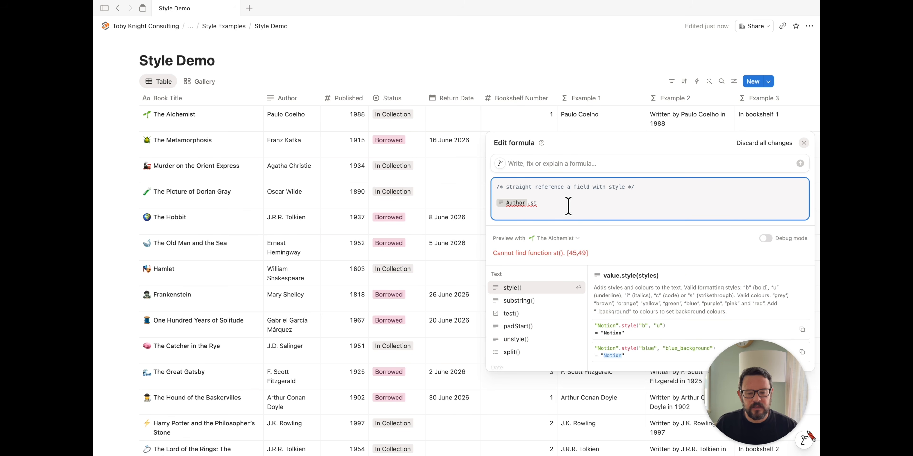
{"action": "type", "text": "y"}
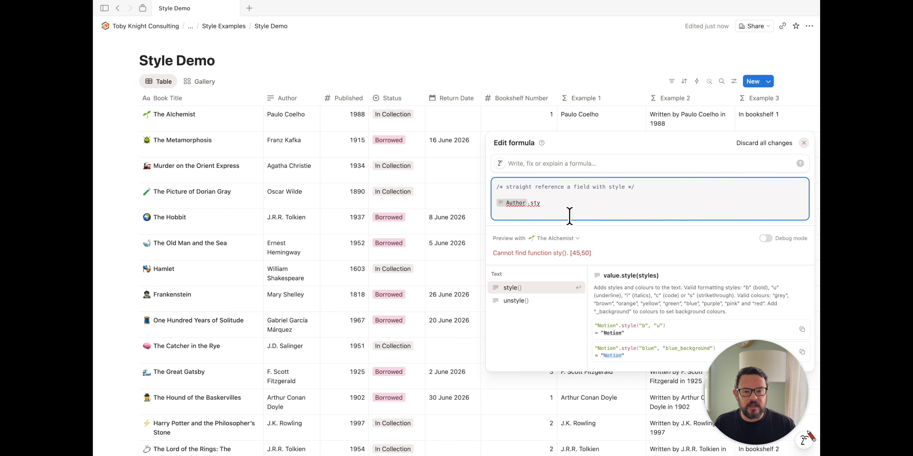
Step: Compare the descriptions and examples of the suggested style() and unstyle() functions
{"action": "key", "text": "Down"}
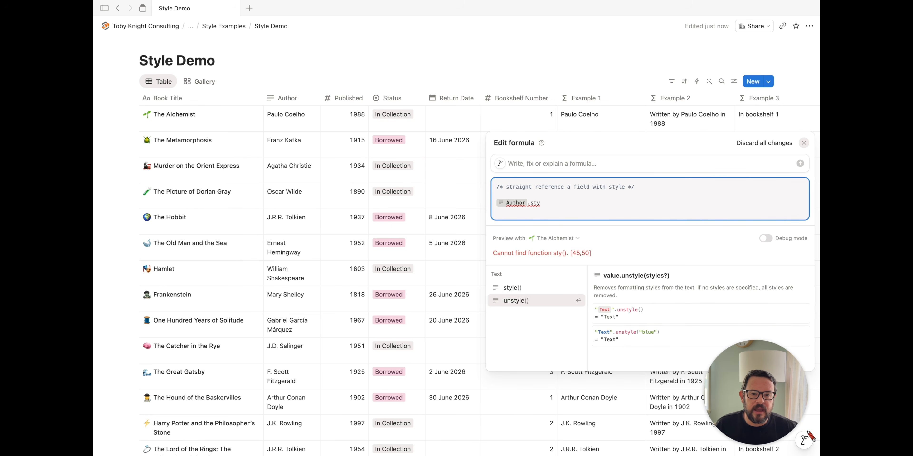
{"action": "key", "text": "Up"}
{"action": "key", "text": "Down"}
{"action": "key", "text": "Up"}
{"action": "key", "text": "Down"}
{"action": "key", "text": "Up"}
{"action": "key", "text": "Down"}
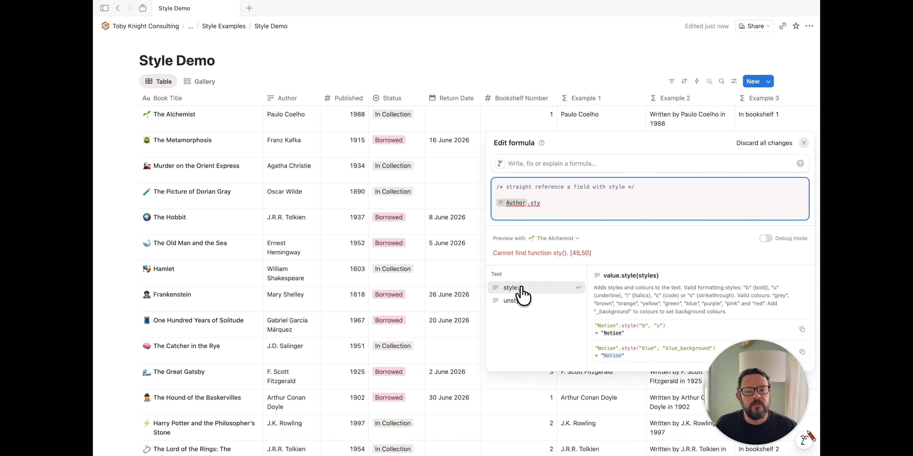
{"action": "key", "text": "Down"}
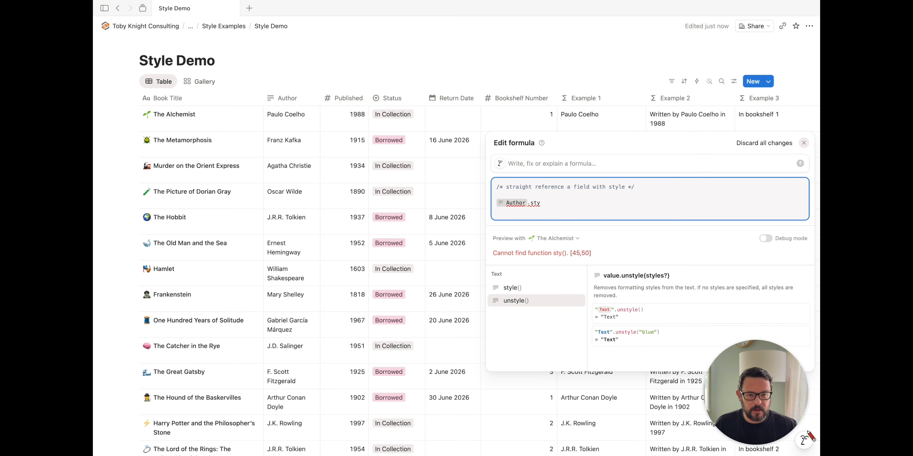
{"action": "key", "text": "Up"}
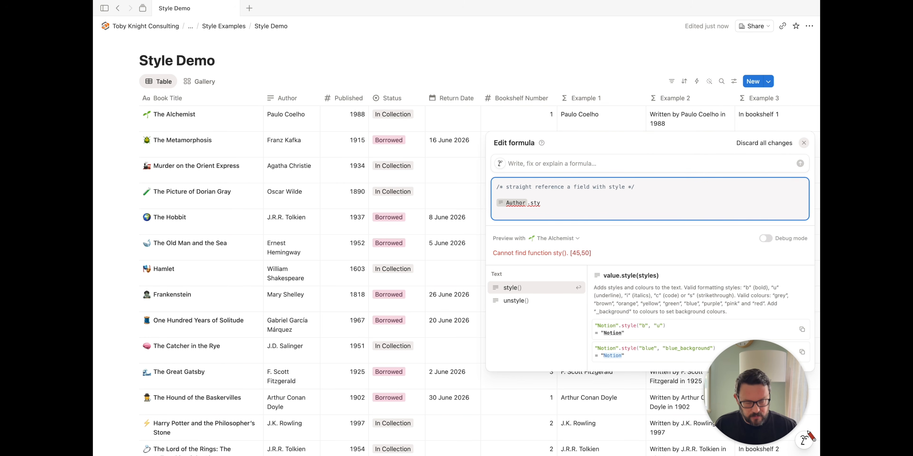
Step: Complete the Example 1 formula as Author.style("b", "u", "green"), apply it and review the column across all books
{"action": "key", "text": "Return"}
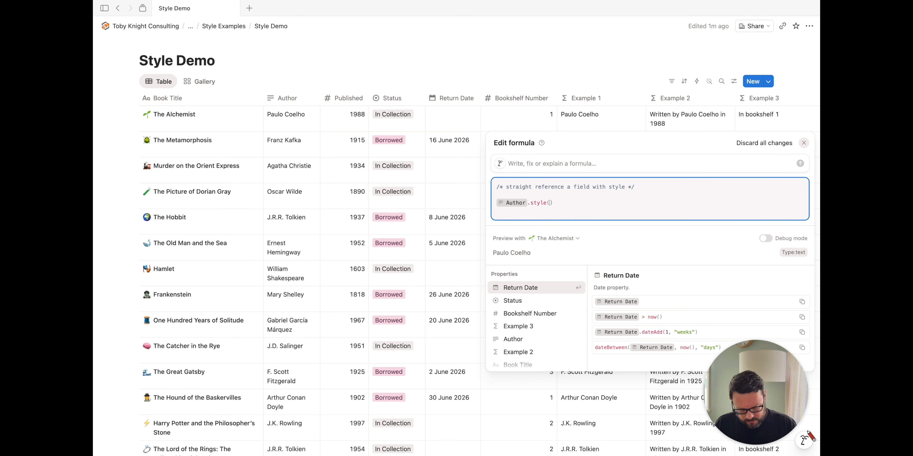
{"action": "type", "text": "\"b"}
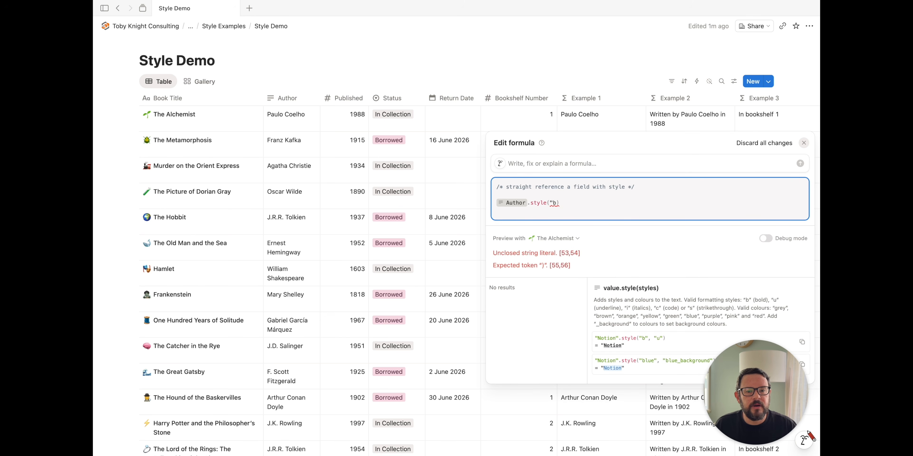
{"action": "type", "text": "\", "}
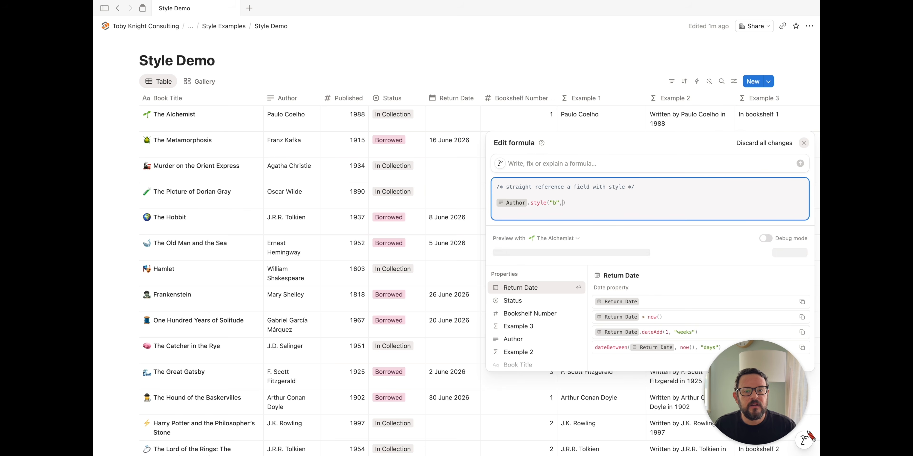
{"action": "type", "text": "\""}
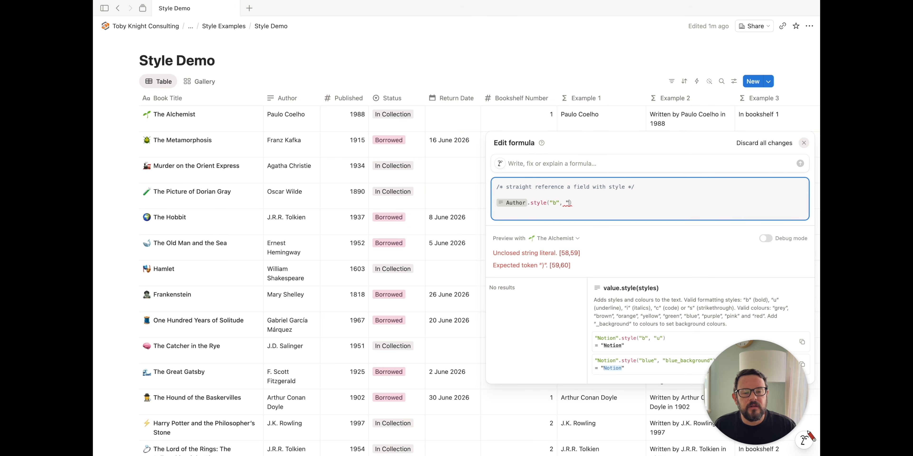
{"action": "type", "text": "u"}
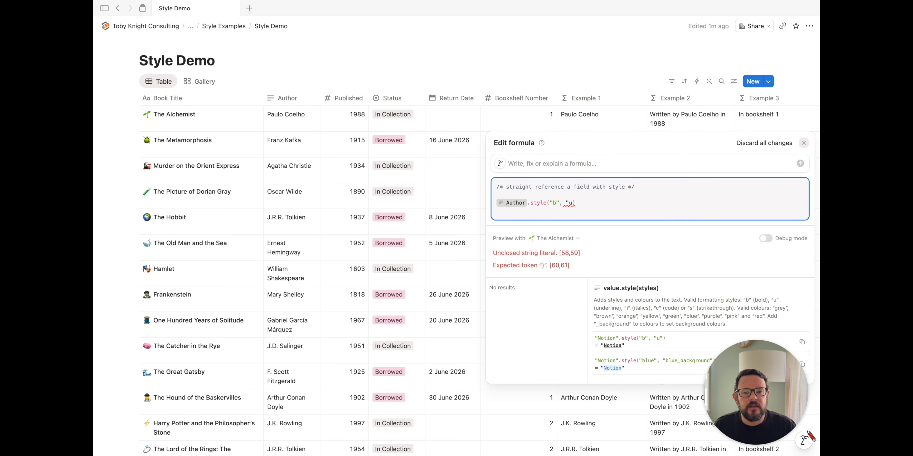
{"action": "type", "text": "\", \""}
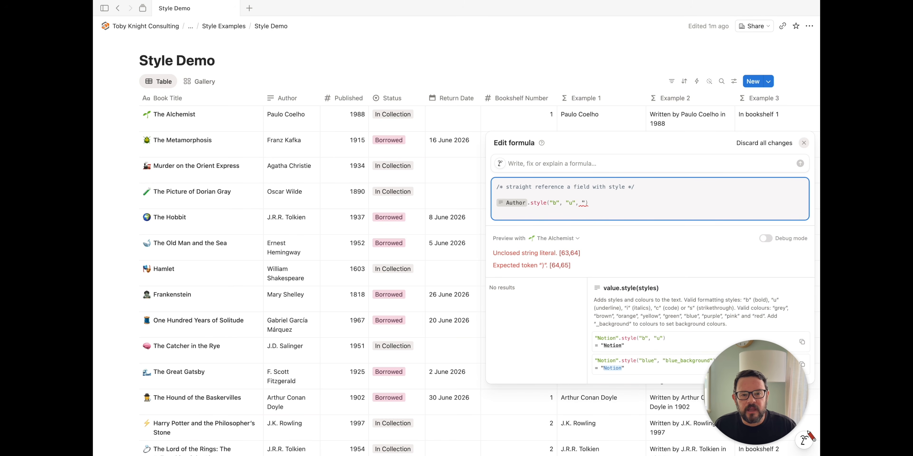
{"action": "type", "text": "green\""}
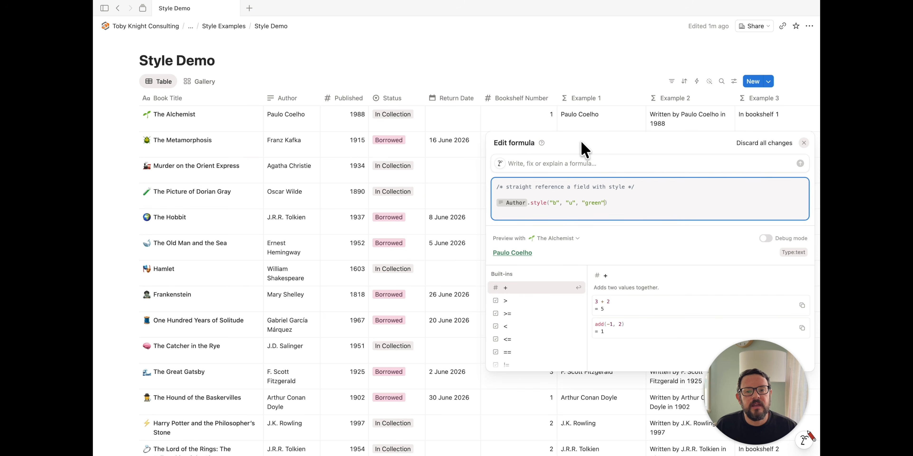
{"action": "left_click", "coordinate": [584, 78]}
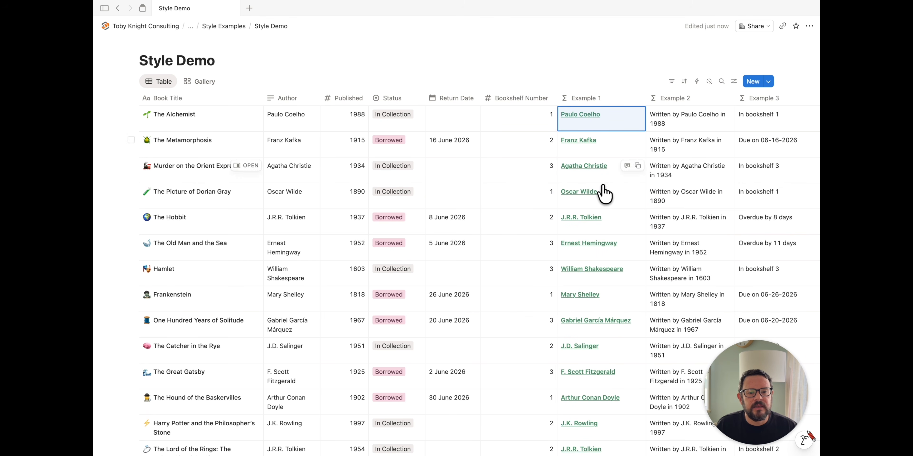
{"action": "scroll", "coordinate": [604, 331], "scroll_direction": "down", "scroll_amount": 3}
{"action": "scroll", "coordinate": [604, 330], "scroll_direction": "down", "scroll_amount": 10}
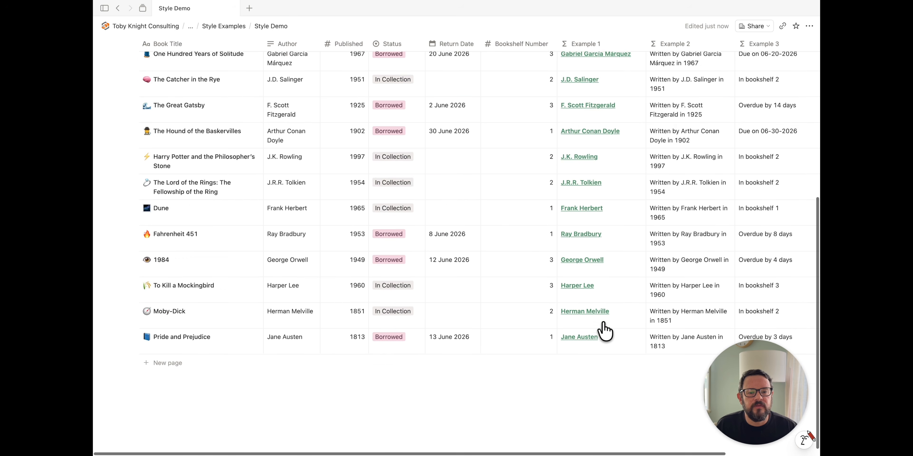
{"action": "scroll", "coordinate": [604, 330], "scroll_direction": "up", "scroll_amount": 13}
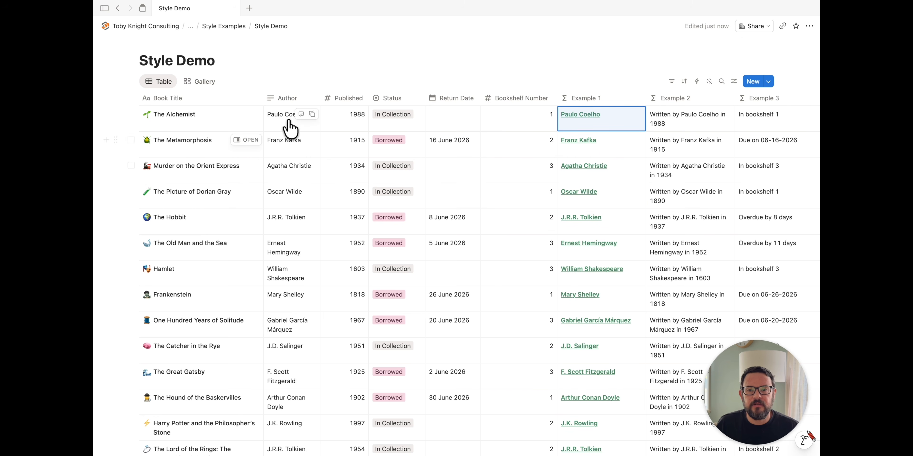
Step: Show the Example 1 property on the cards of the Gallery view and close the view settings
{"action": "left_click", "coordinate": [207, 83]}
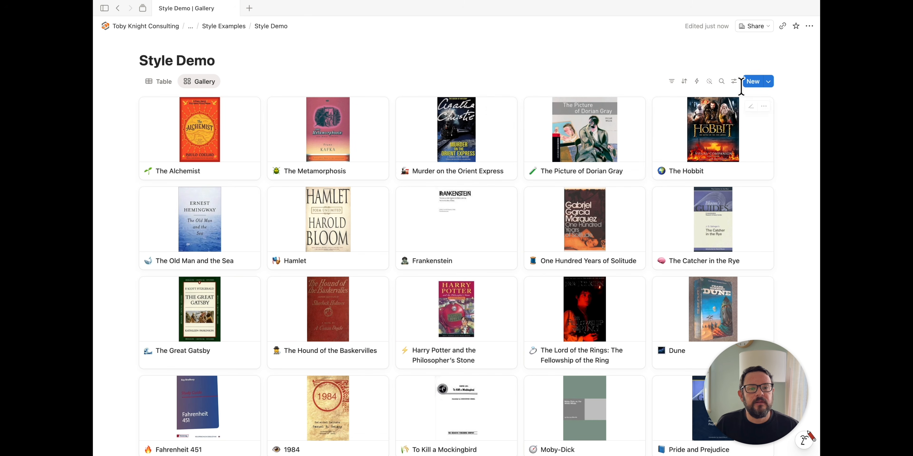
{"action": "left_click", "coordinate": [734, 82]}
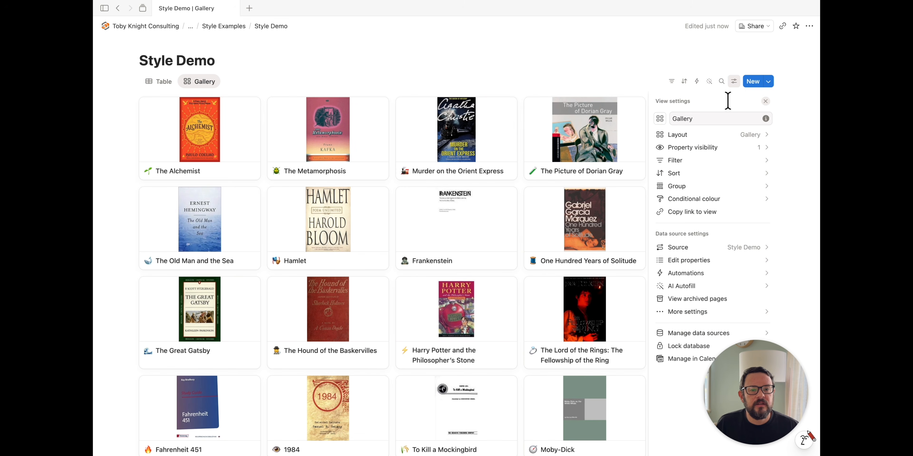
{"action": "left_click", "coordinate": [719, 151]}
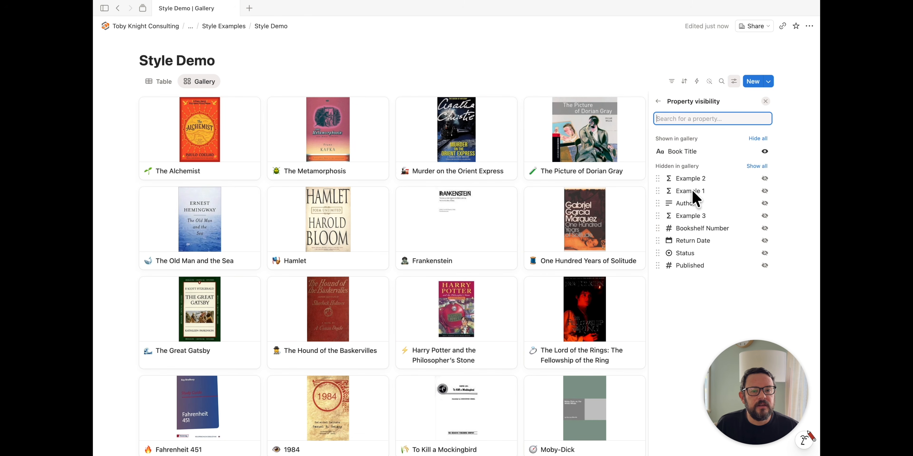
{"action": "left_click", "coordinate": [765, 192]}
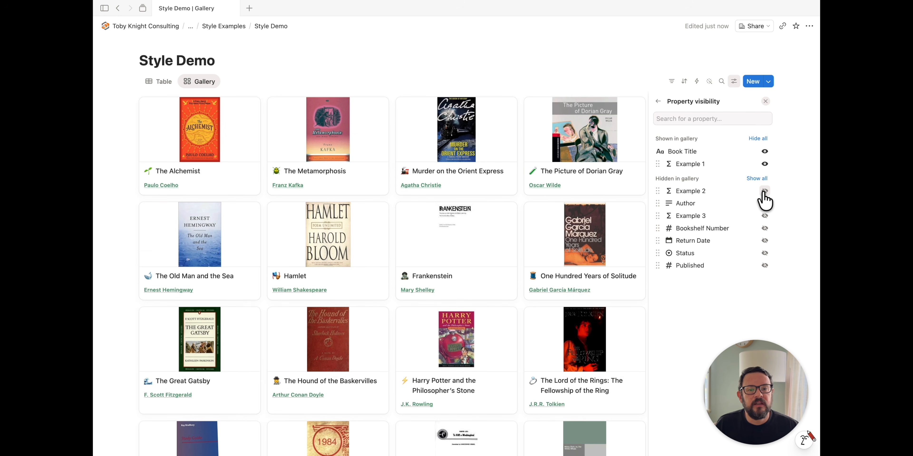
{"action": "left_click", "coordinate": [615, 57]}
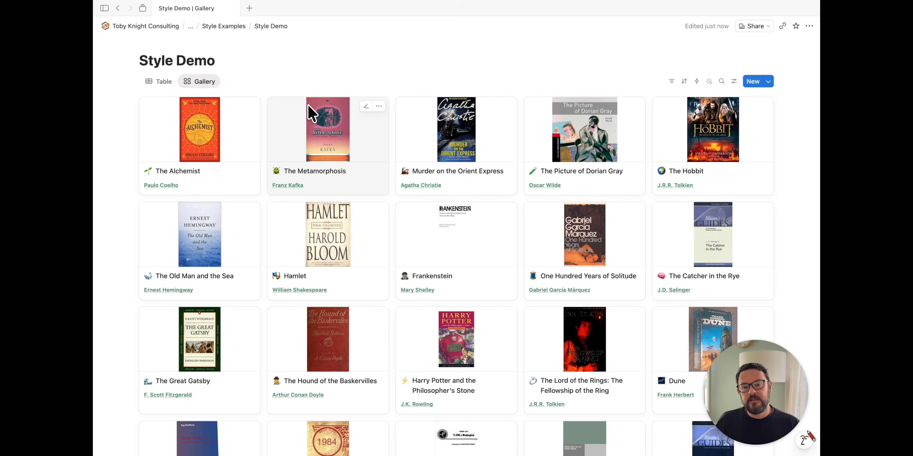
Step: Return to the Table view and add .style("grey") to the "Written by " string in the Example 2 formula
{"action": "left_click", "coordinate": [156, 83]}
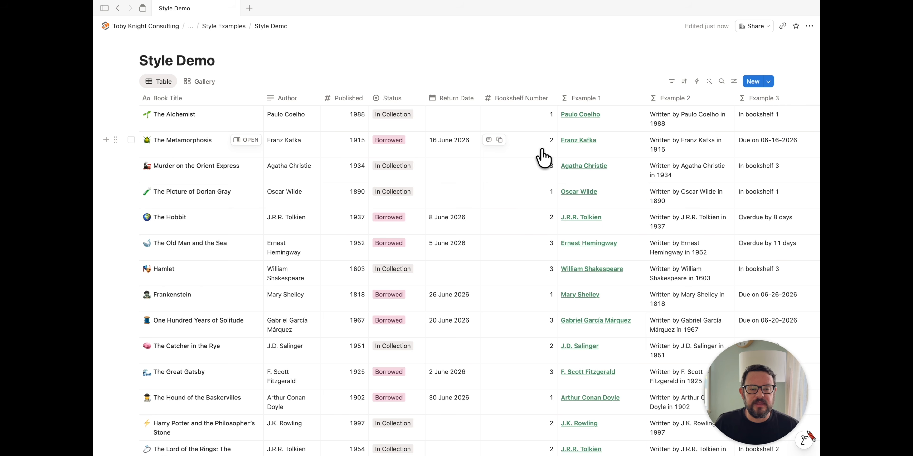
{"action": "left_click", "coordinate": [567, 152]}
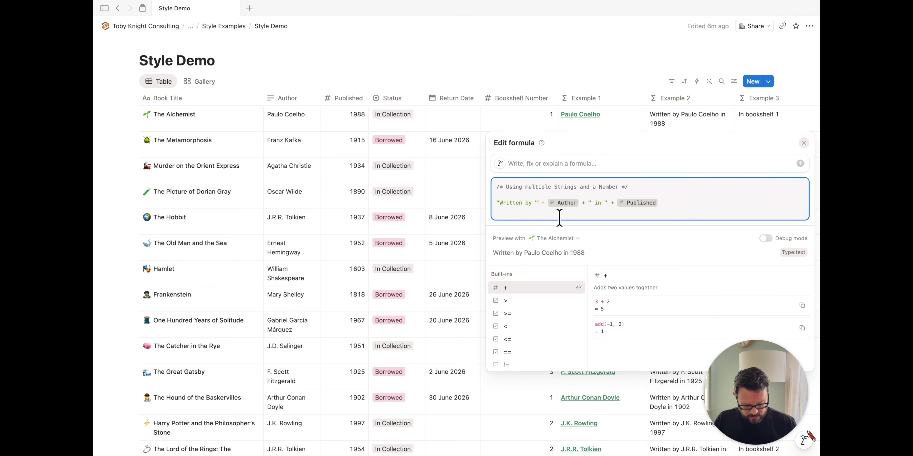
{"action": "type", "text": "."}
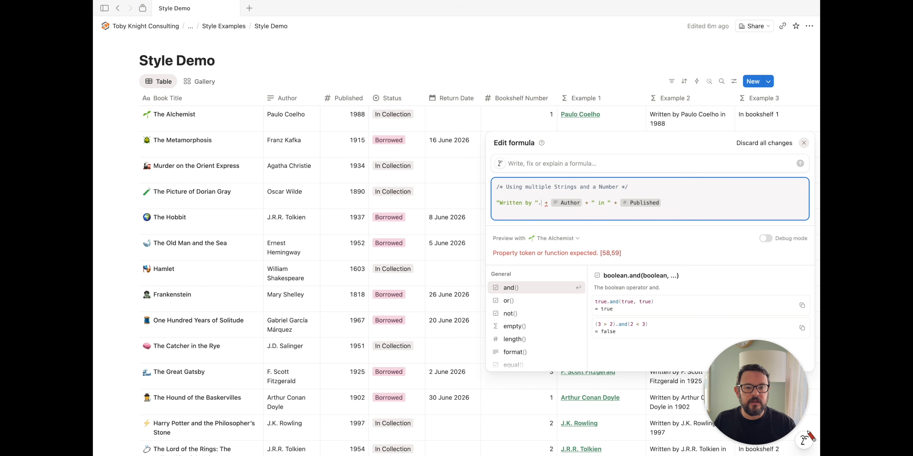
{"action": "type", "text": "sty"}
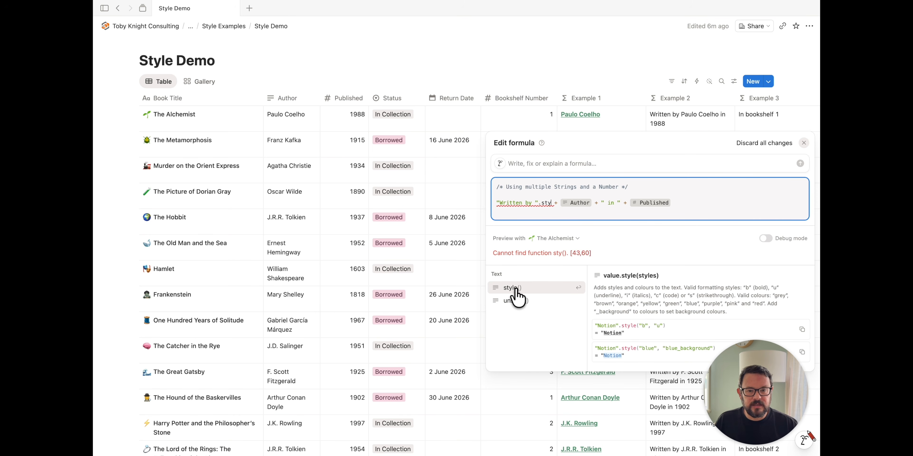
{"action": "left_click", "coordinate": [516, 290]}
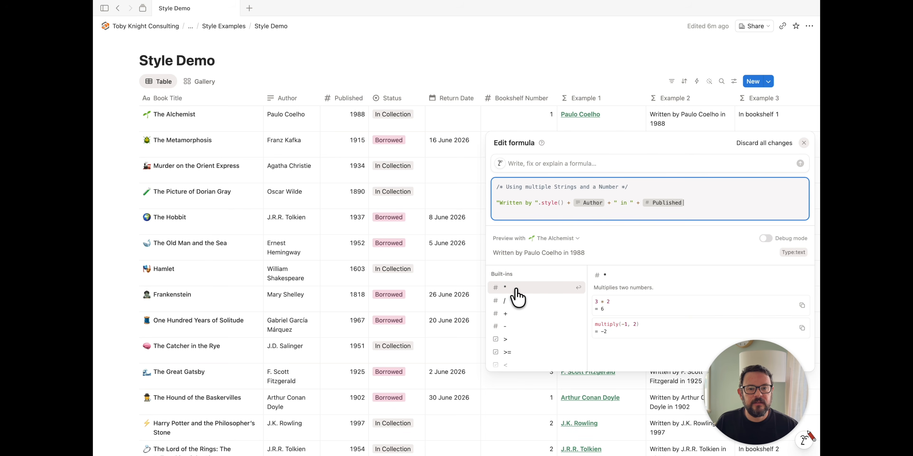
{"action": "left_click", "coordinate": [560, 203]}
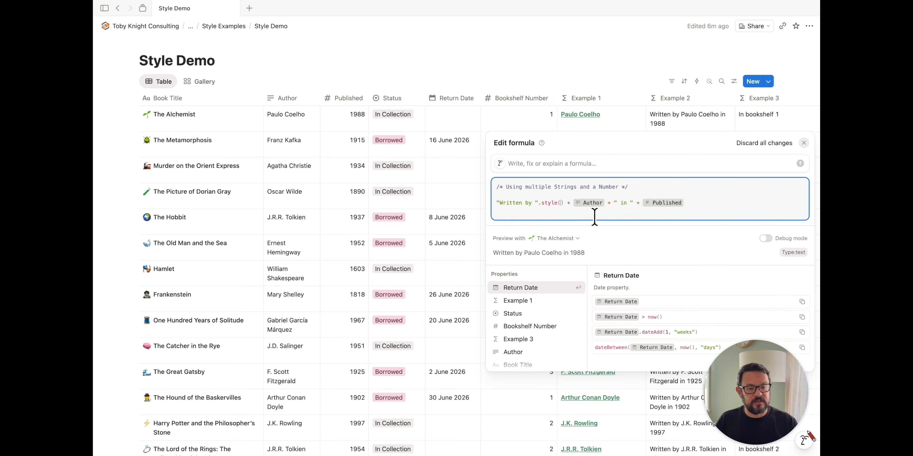
{"action": "type", "text": "\"grey"}
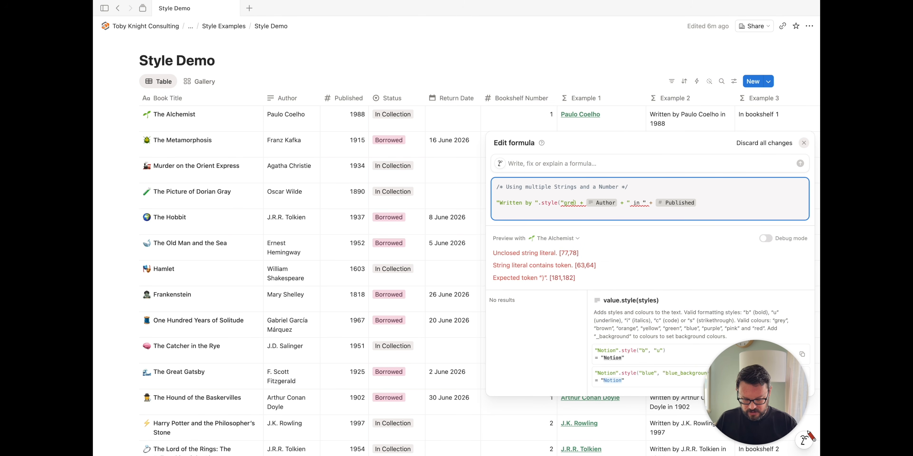
{"action": "type", "text": "\""}
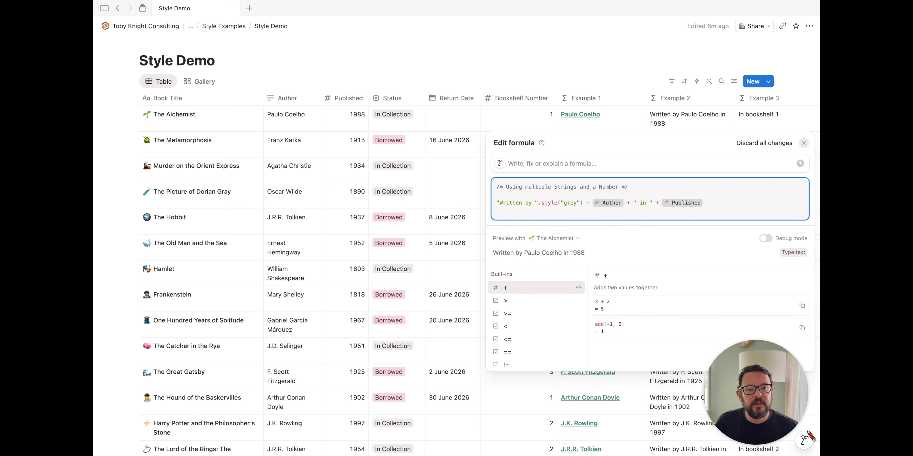
Step: Apply the Example 2 formula, reopen it and add .style("grey") to the " in " string
{"action": "left_click", "coordinate": [621, 118]}
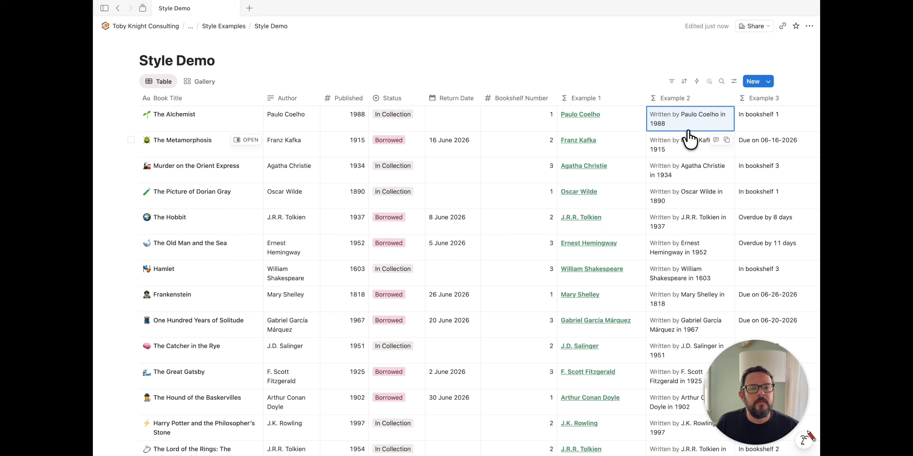
{"action": "left_click", "coordinate": [688, 130]}
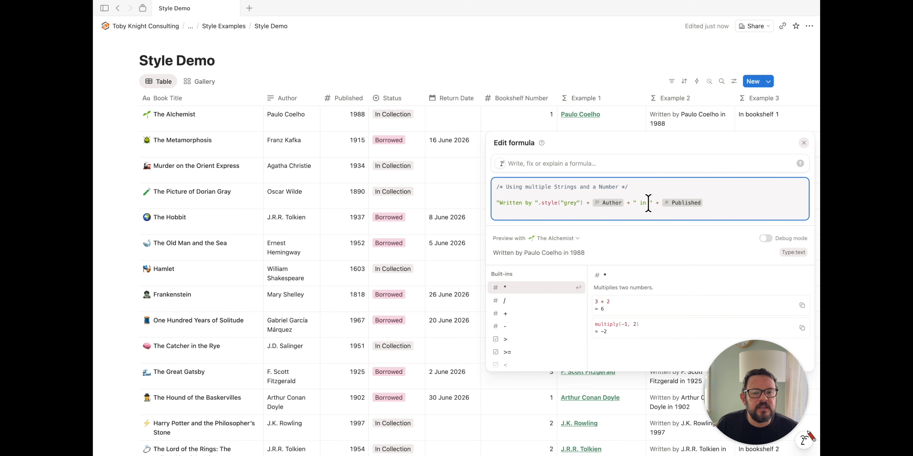
{"action": "left_click", "coordinate": [653, 203]}
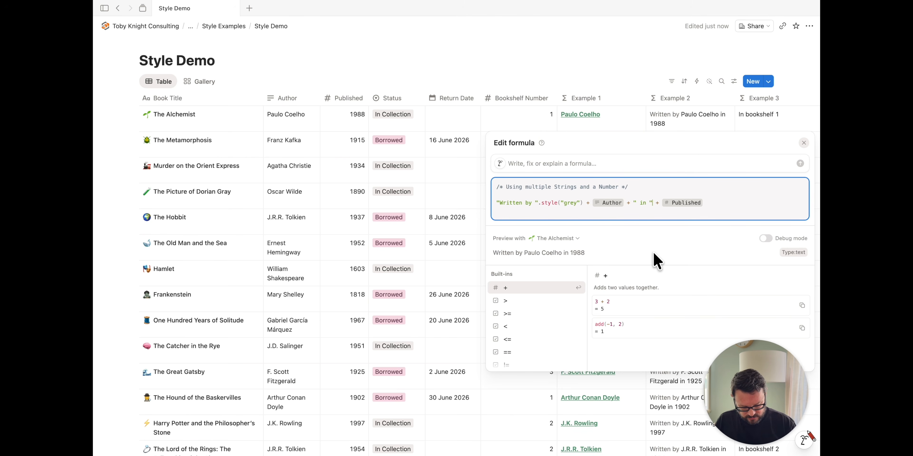
{"action": "type", "text": ".style"}
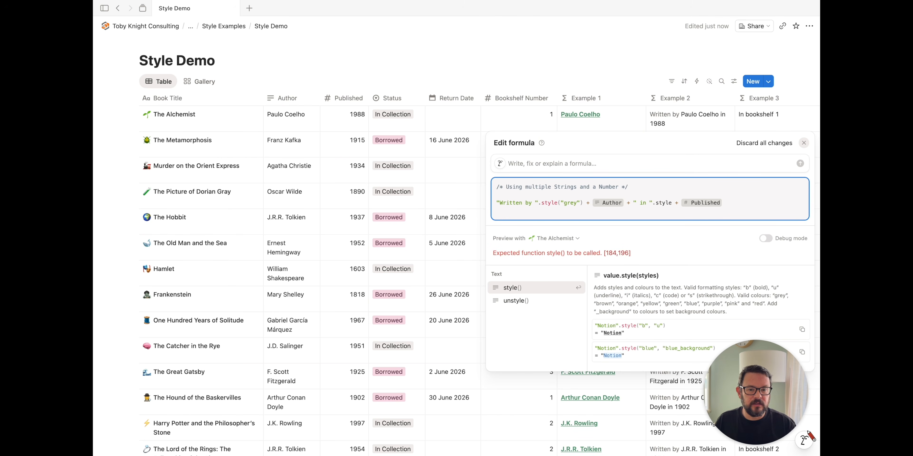
{"action": "key", "text": "Return"}
{"action": "type", "text": "\""}
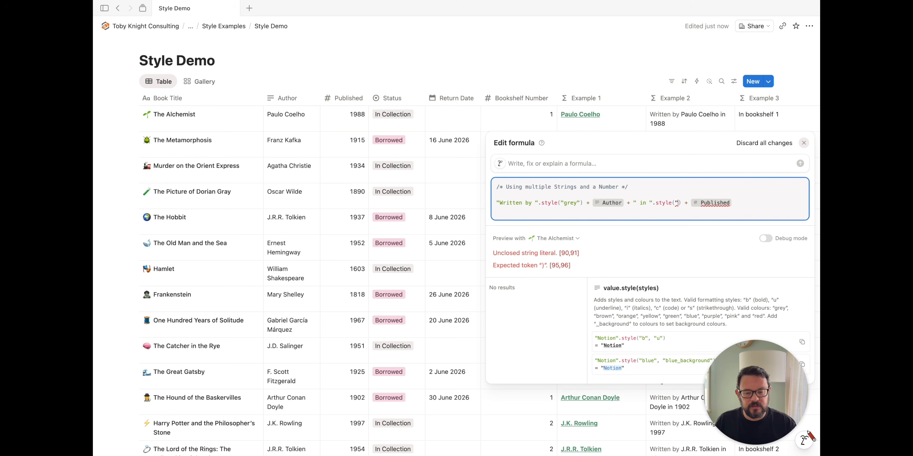
{"action": "type", "text": "grey\""}
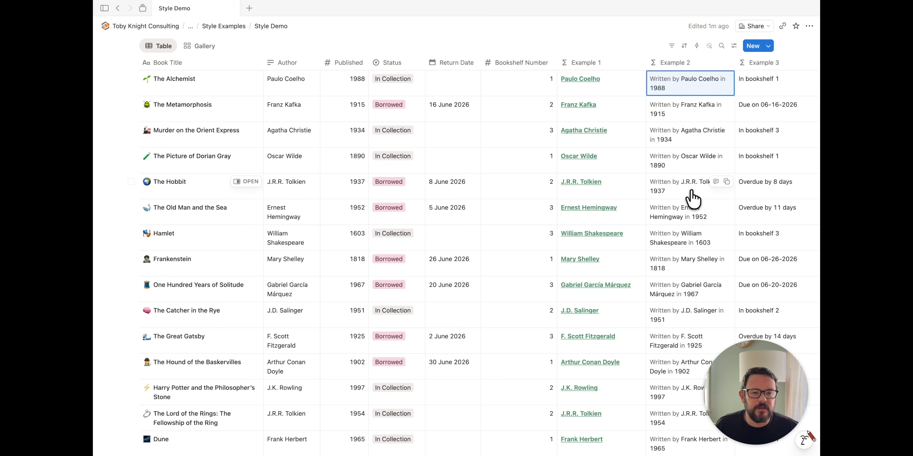
Step: Add .style("b", "u", "green") to the Author property in the Example 2 formula and apply it
{"action": "left_click", "coordinate": [687, 169]}
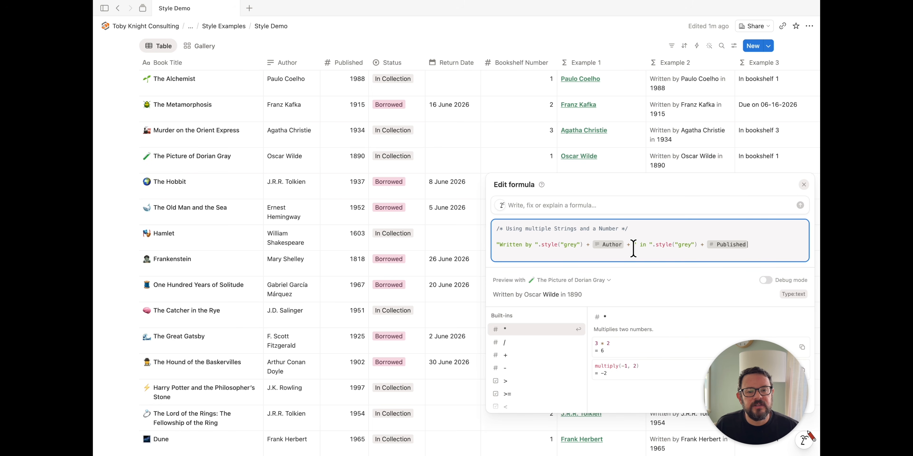
{"action": "left_click", "coordinate": [627, 244]}
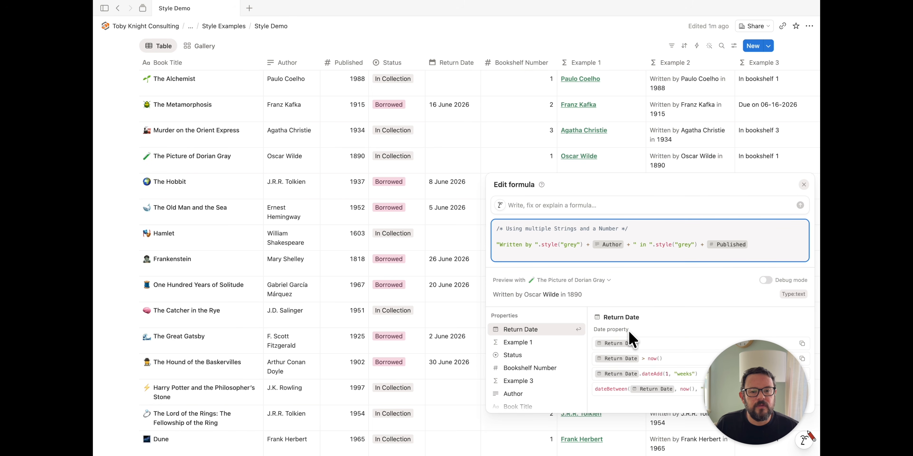
{"action": "key", "text": "Left"}
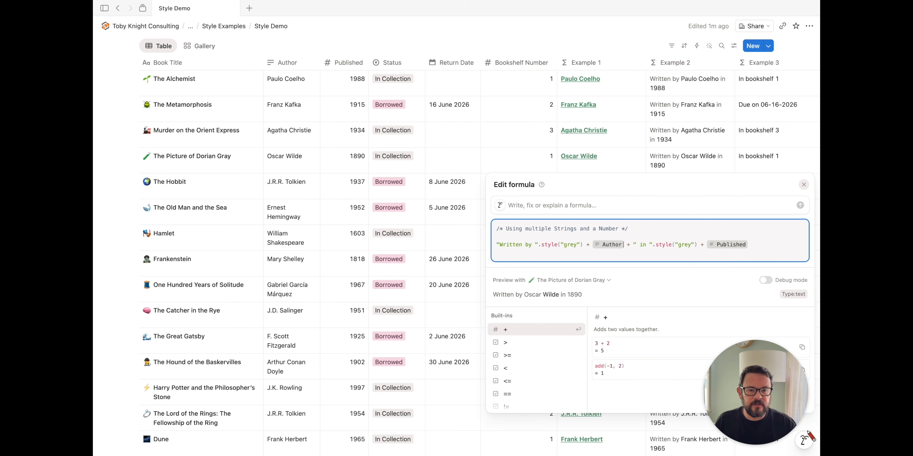
{"action": "type", "text": ".style("}
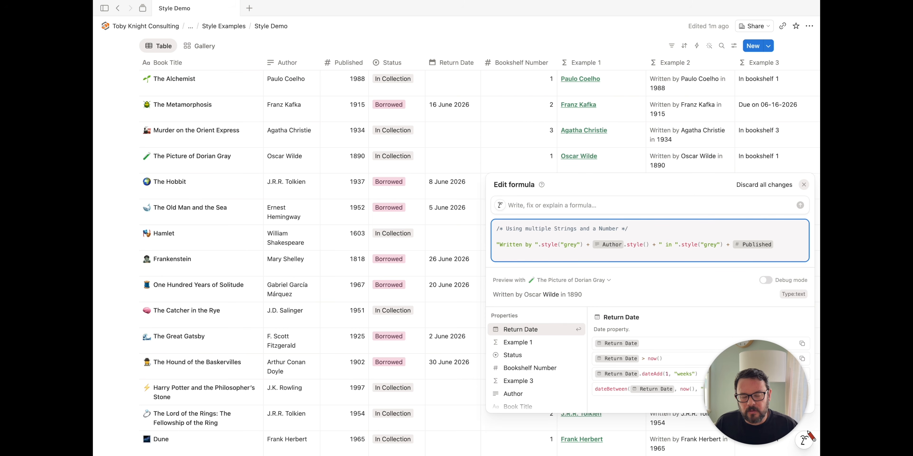
{"action": "type", "text": "\"b\""}
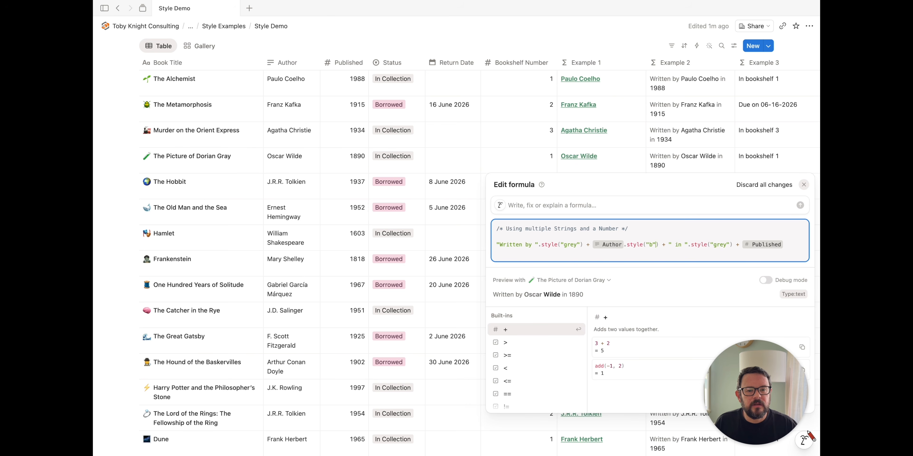
{"action": "type", "text": ", \"u"}
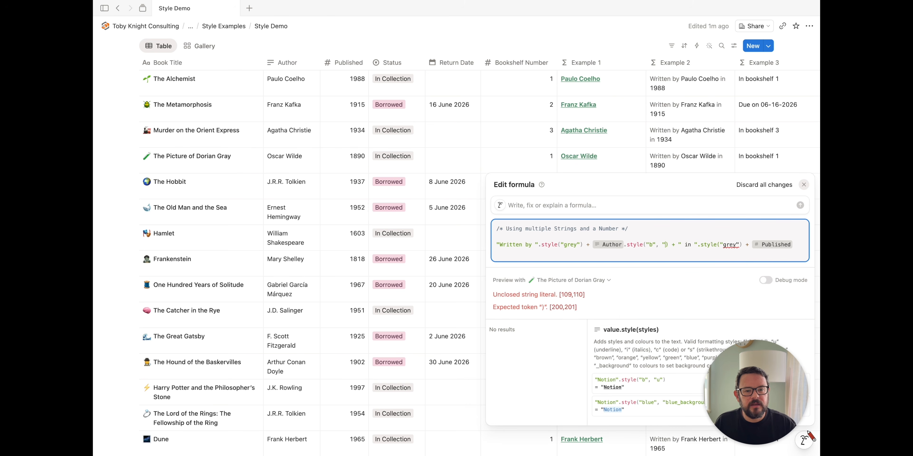
{"action": "type", "text": "\", \""}
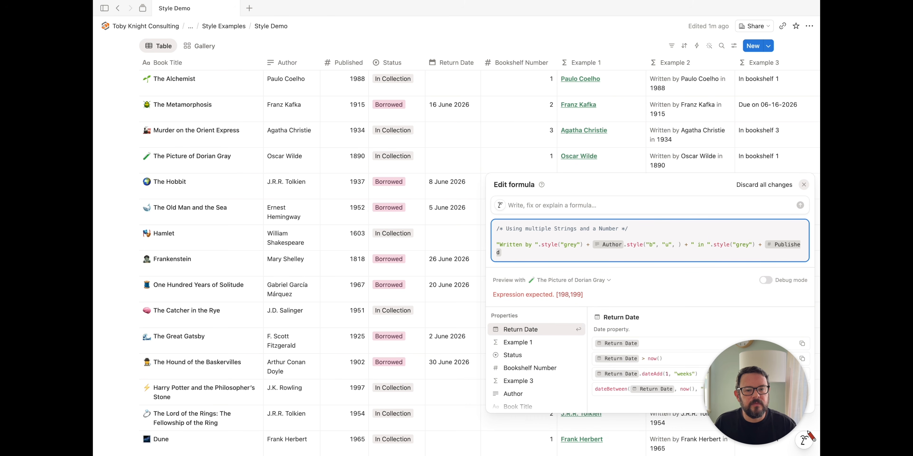
{"action": "type", "text": "green\""}
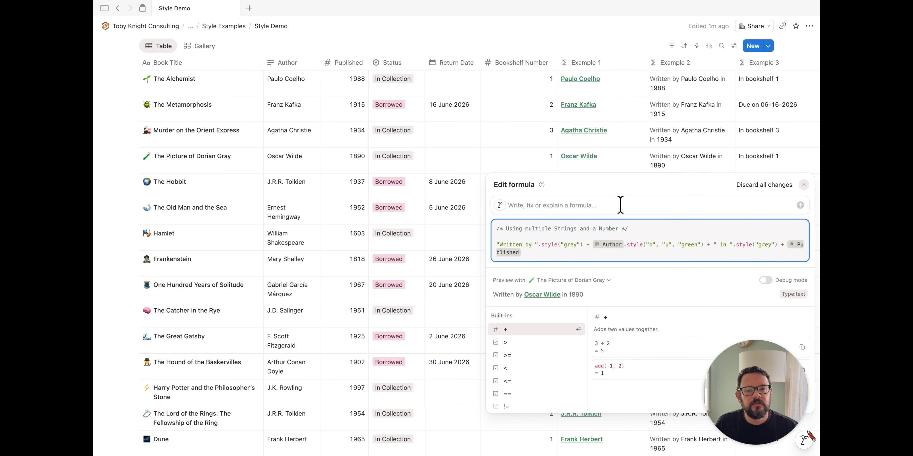
{"action": "left_click", "coordinate": [636, 169]}
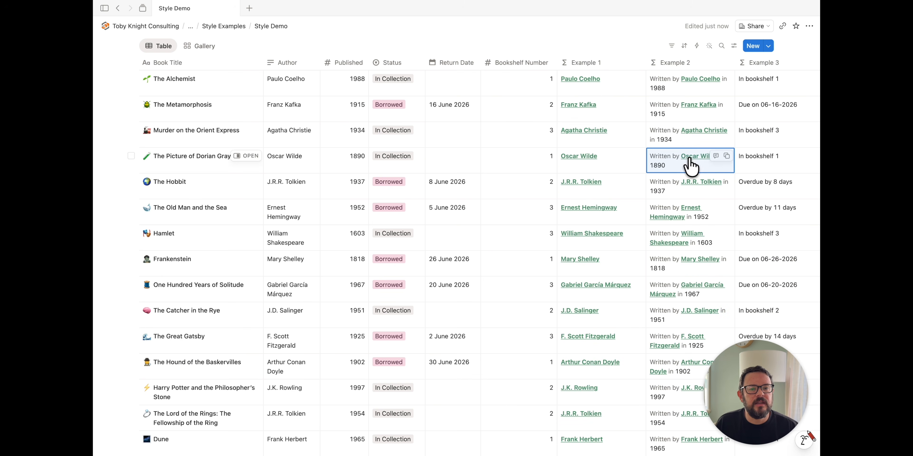
Step: Try to add a style() call directly to the Published number in the Example 2 formula
{"action": "left_click", "coordinate": [676, 166]}
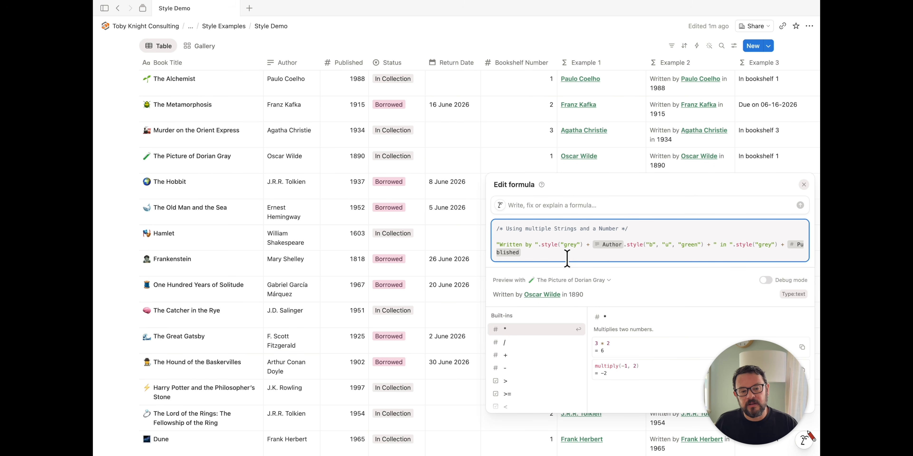
{"action": "type", "text": ".sty"}
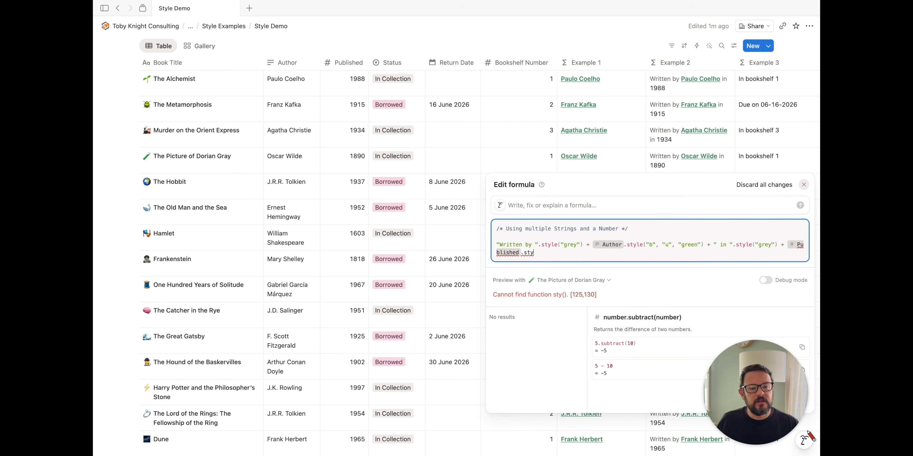
{"action": "key", "text": "BackSpace"}
{"action": "key", "text": "BackSpace"}
{"action": "key", "text": "BackSpace"}
{"action": "key", "text": "BackSpace"}
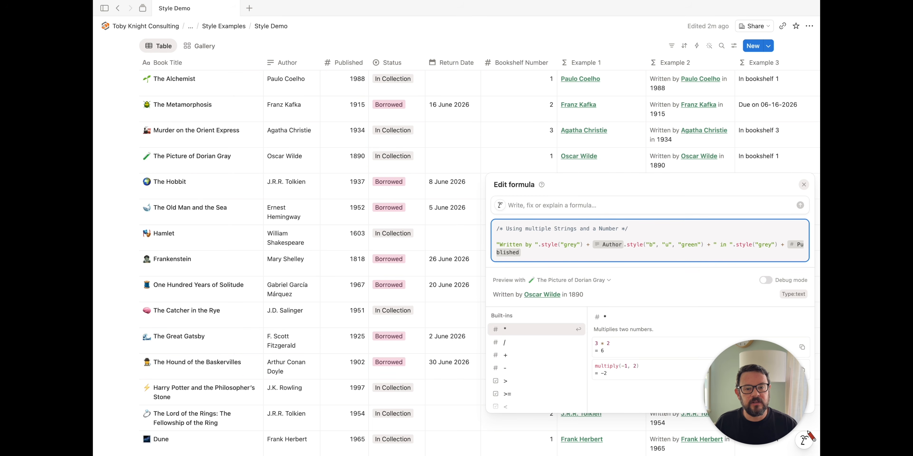
Step: Append .format().style("b", "red") to the Published property in the Example 2 formula and apply it
{"action": "type", "text": ".for"}
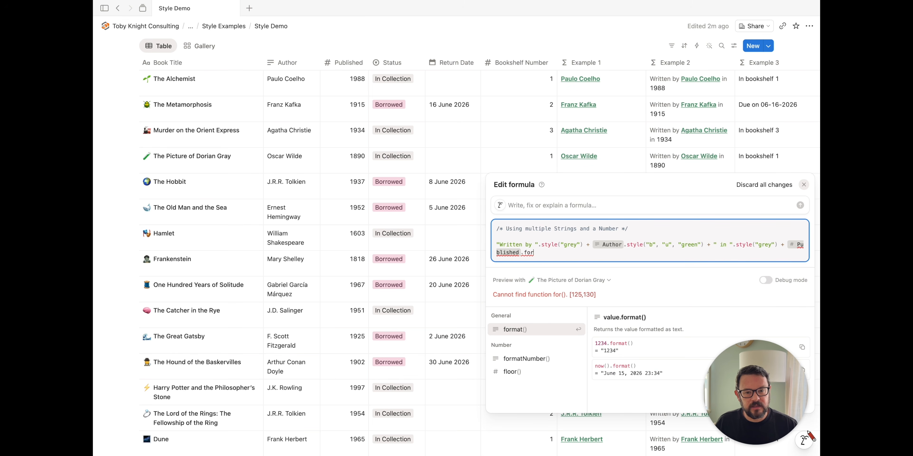
{"action": "key", "text": "Return"}
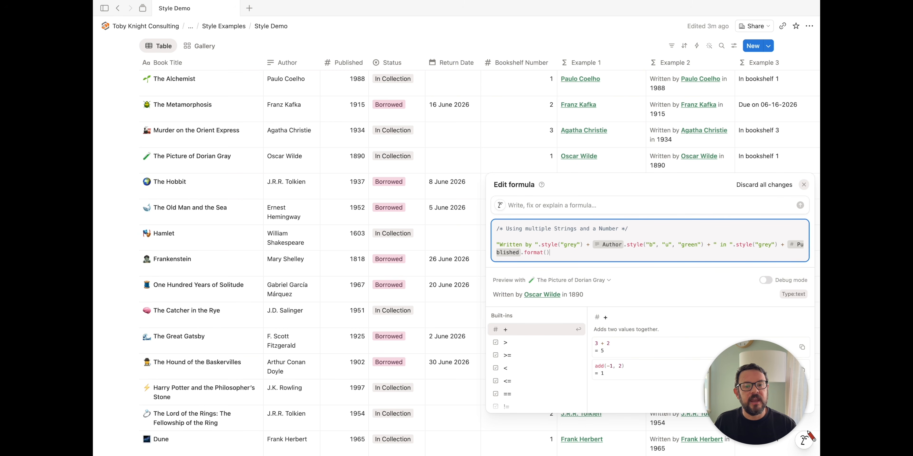
{"action": "type", "text": ".st"}
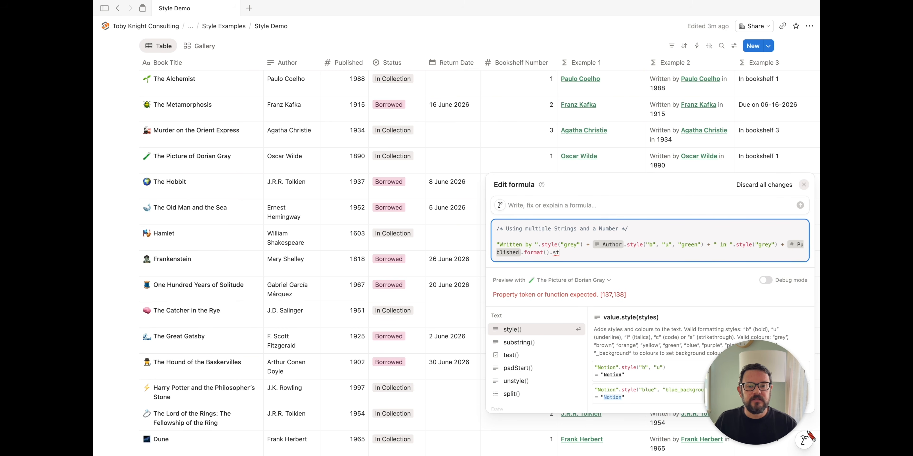
{"action": "type", "text": "y"}
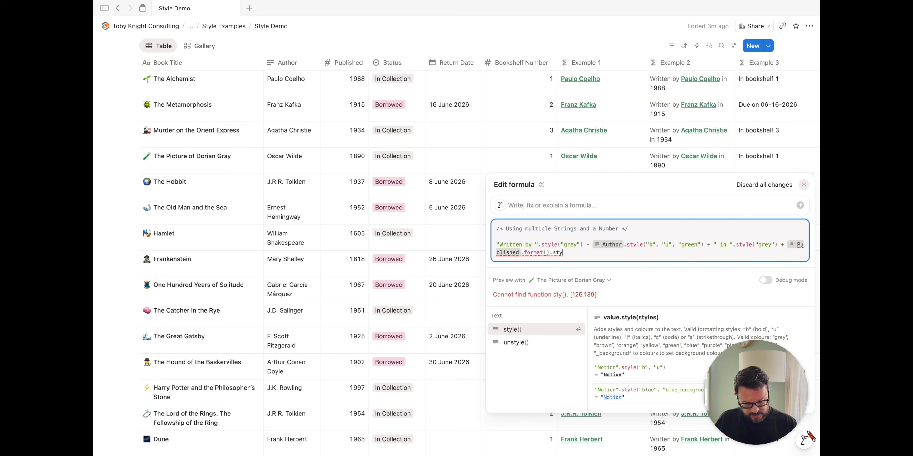
{"action": "key", "text": "Return"}
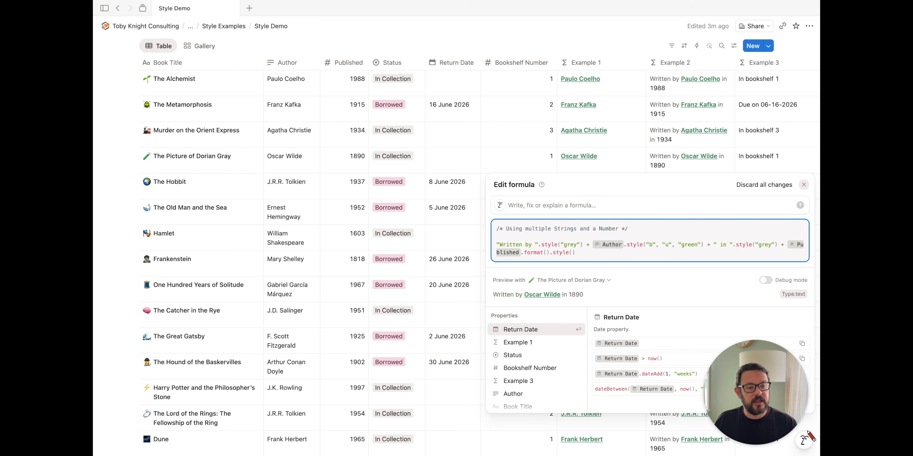
{"action": "type", "text": "\""}
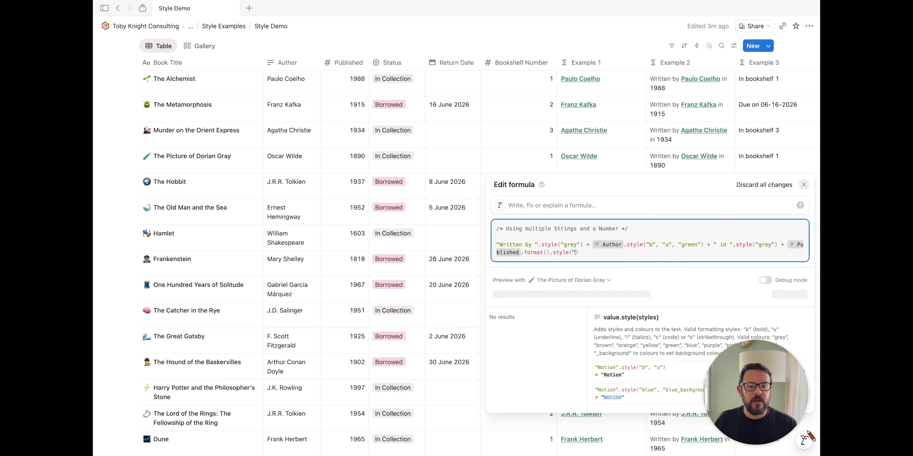
{"action": "type", "text": "b\""}
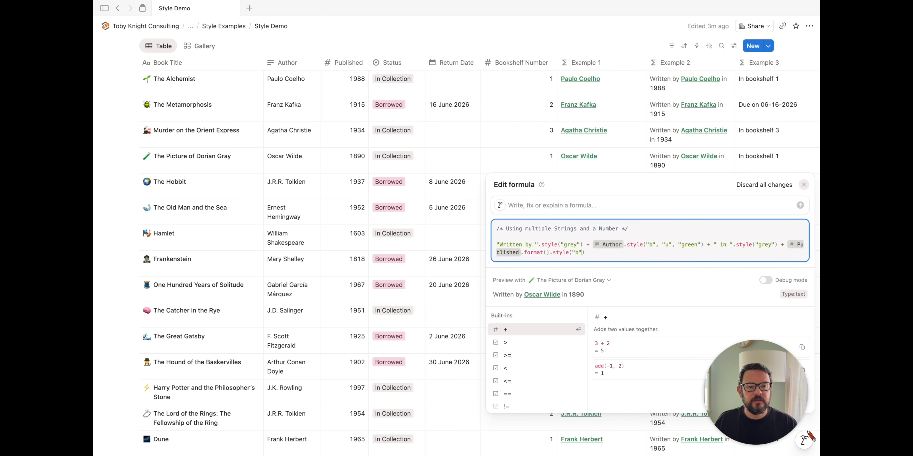
{"action": "type", "text": ", \""}
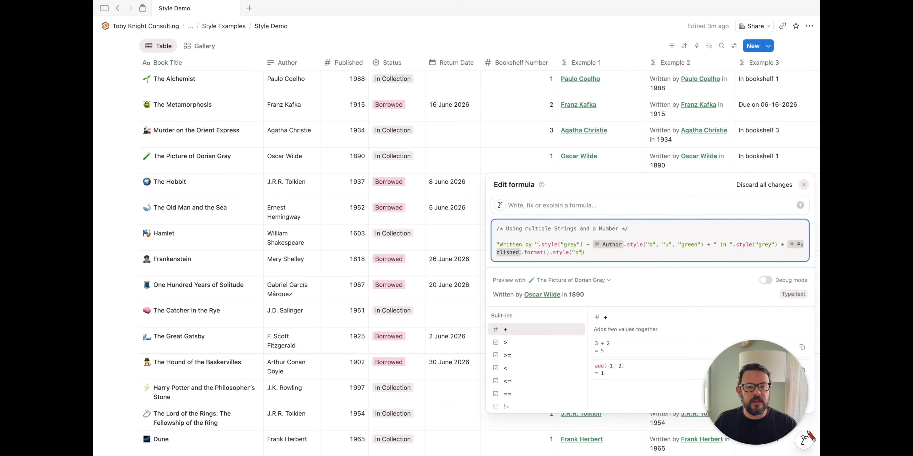
{"action": "type", "text": "red"}
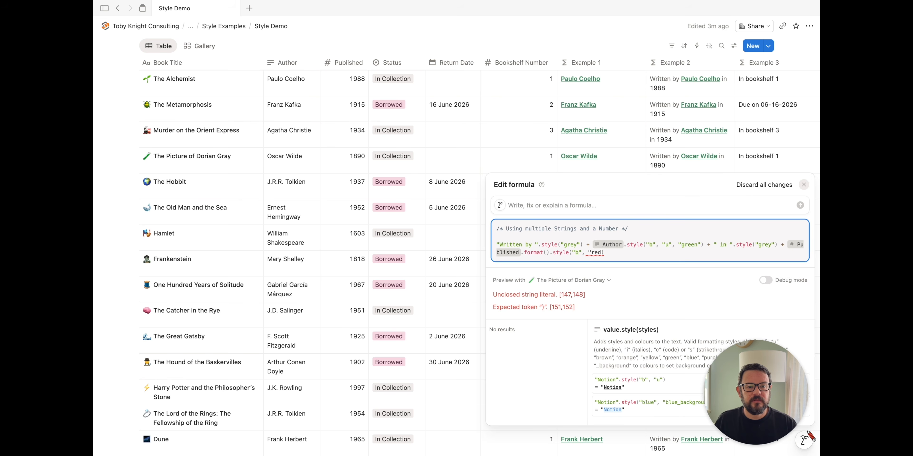
{"action": "type", "text": "\""}
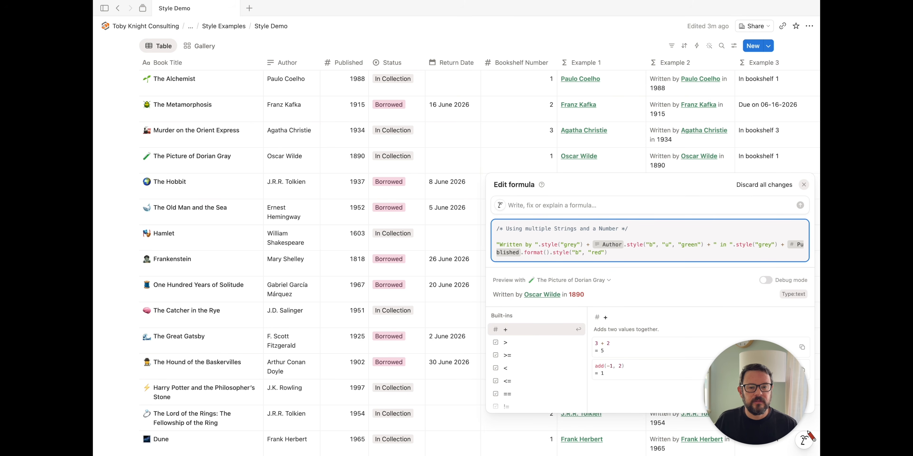
{"action": "left_click", "coordinate": [539, 154]}
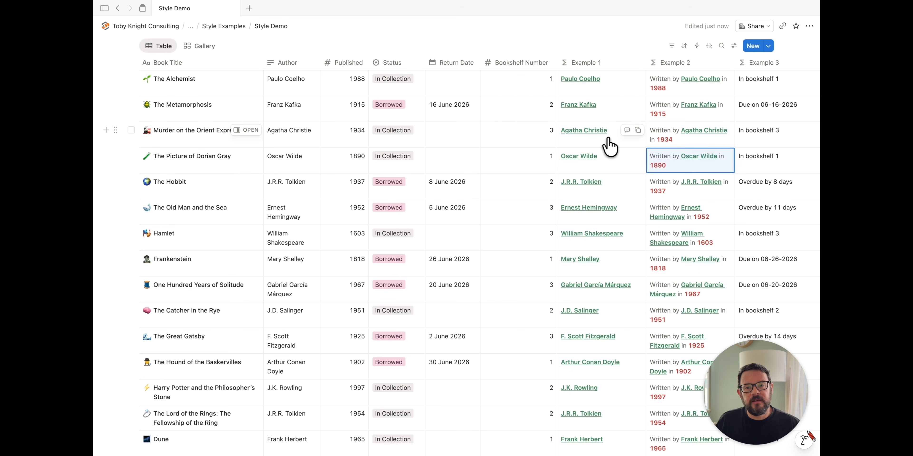
Step: In the Gallery view, hide Example 1, show Example 2 on the cards and close the view settings
{"action": "left_click", "coordinate": [199, 49]}
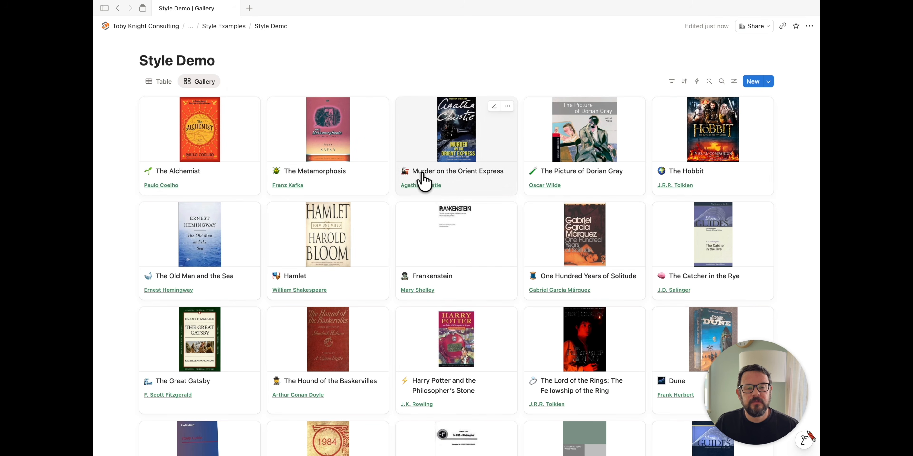
{"action": "left_click", "coordinate": [733, 83]}
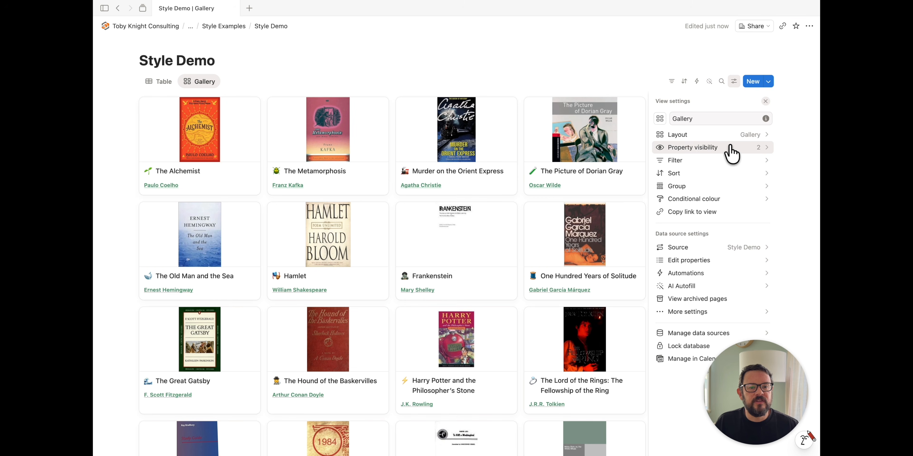
{"action": "left_click", "coordinate": [730, 149]}
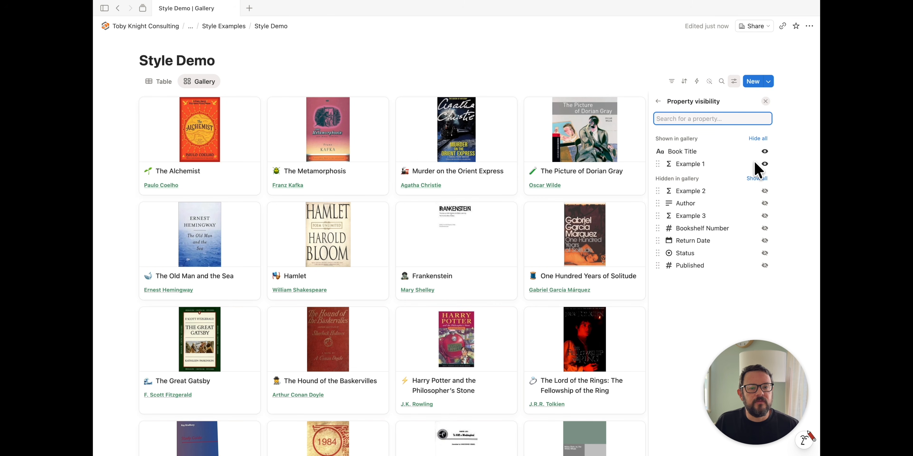
{"action": "left_click", "coordinate": [765, 164]}
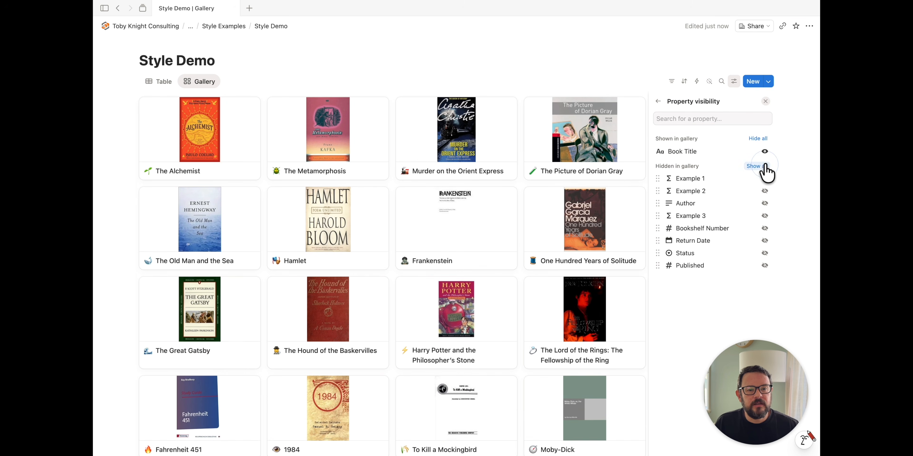
{"action": "left_click", "coordinate": [765, 192]}
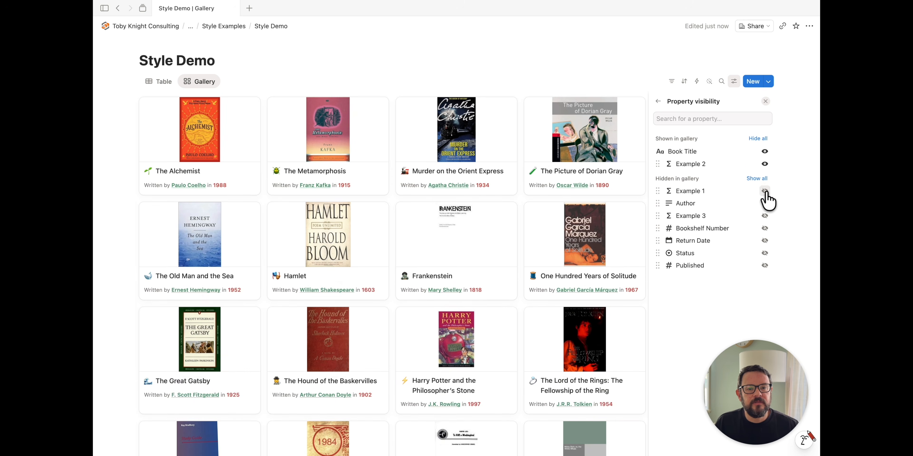
{"action": "left_click", "coordinate": [576, 71]}
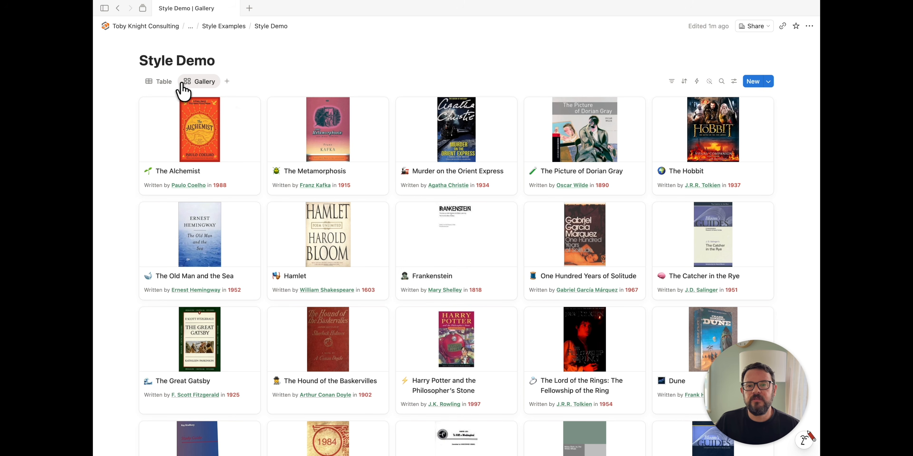
Step: In the Table view, open the Example 2 formula and remove every style() and format() call from it
{"action": "left_click", "coordinate": [169, 82]}
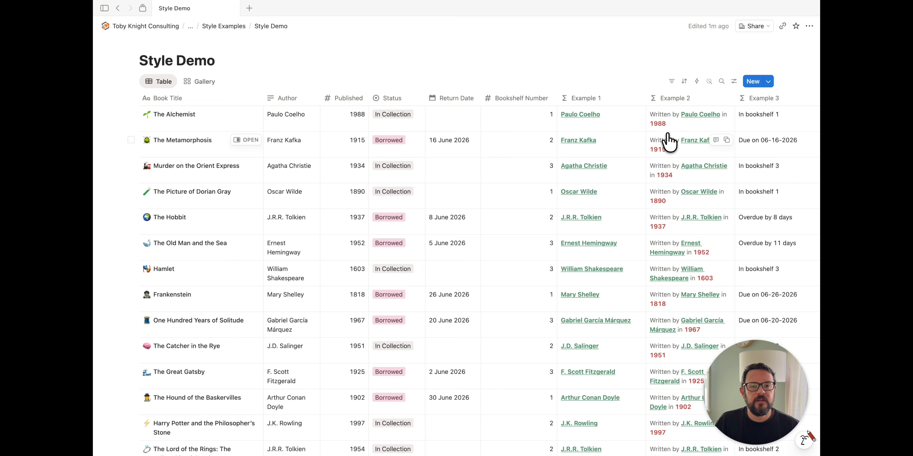
{"action": "left_click", "coordinate": [681, 126]}
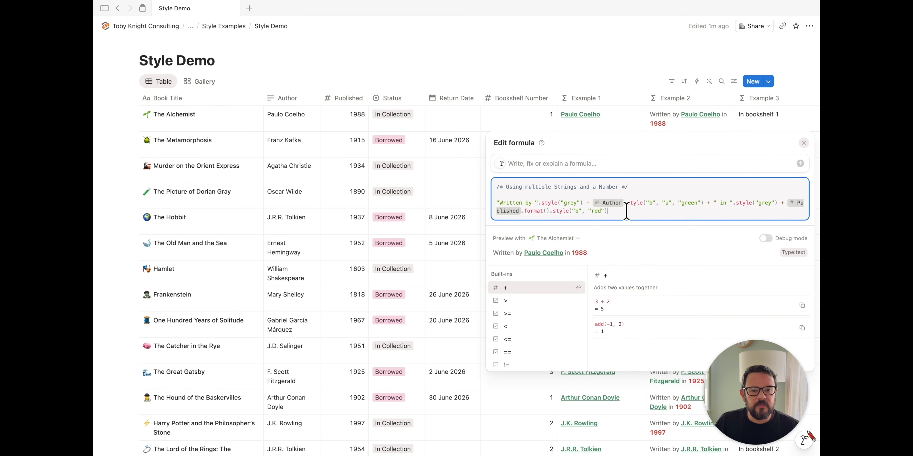
{"action": "left_click_drag", "start_coordinate": [608, 211], "coordinate": [519, 212]}
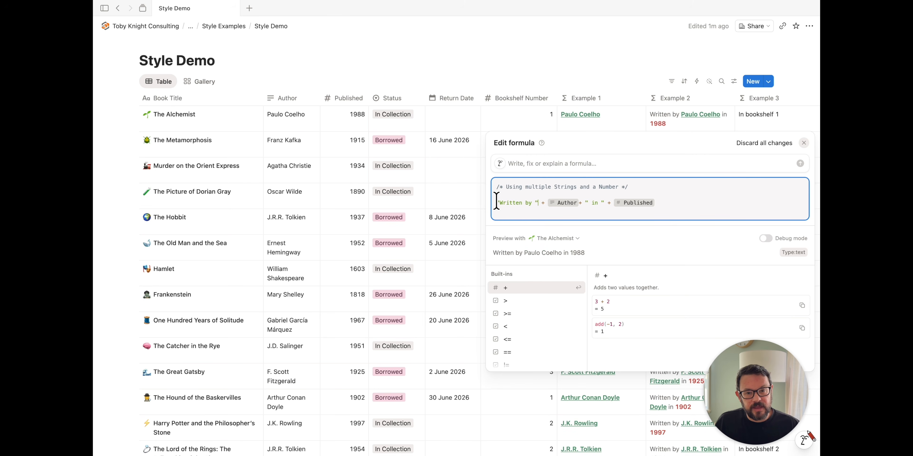
Step: Wrap the whole "Written by " + Author + " in " + Published expression of the Example 2 formula in parentheses
{"action": "left_click", "coordinate": [496, 202]}
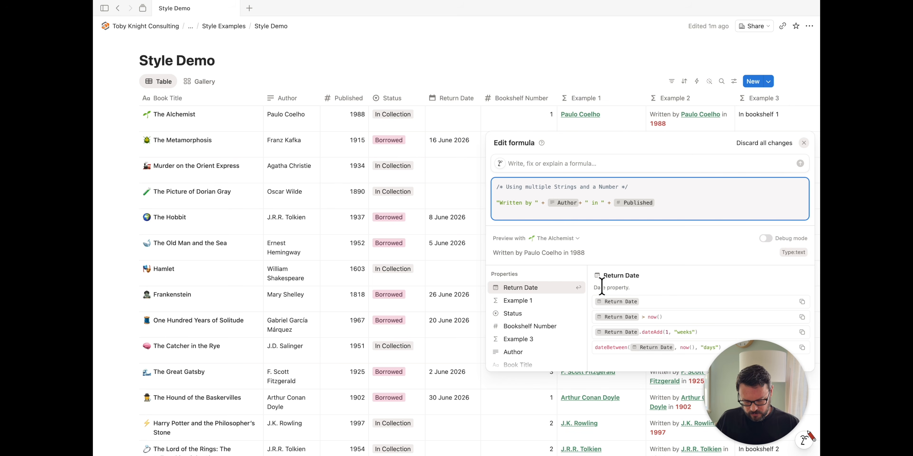
{"action": "type", "text": "("}
{"action": "left_click", "coordinate": [681, 203]}
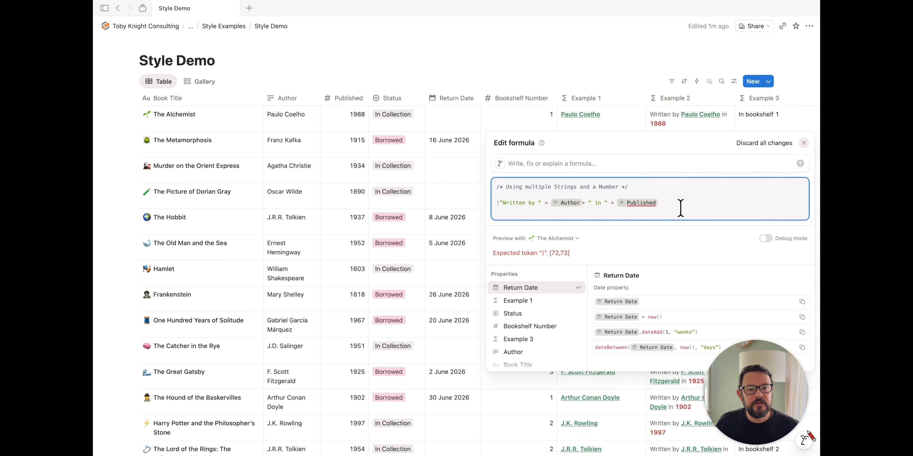
{"action": "type", "text": ")"}
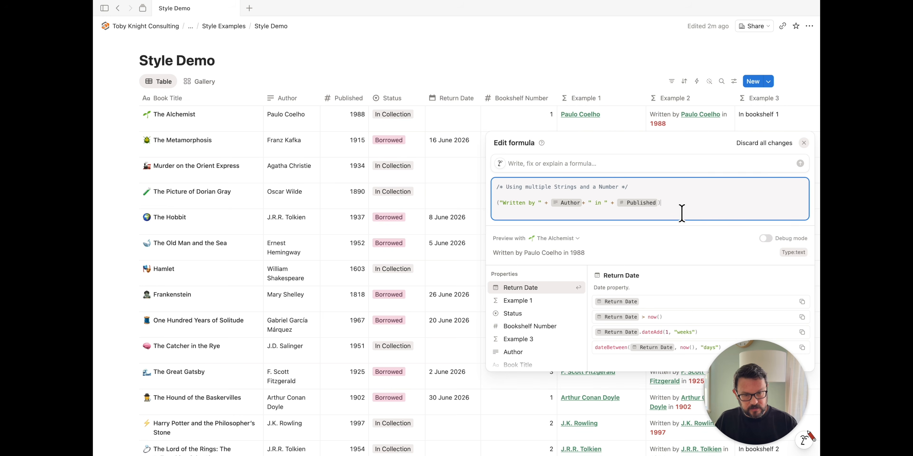
Step: Append .style("b", "i", "yellow") to the parenthesised expression in the Example 2 formula and apply it
{"action": "type", "text": ".sty"}
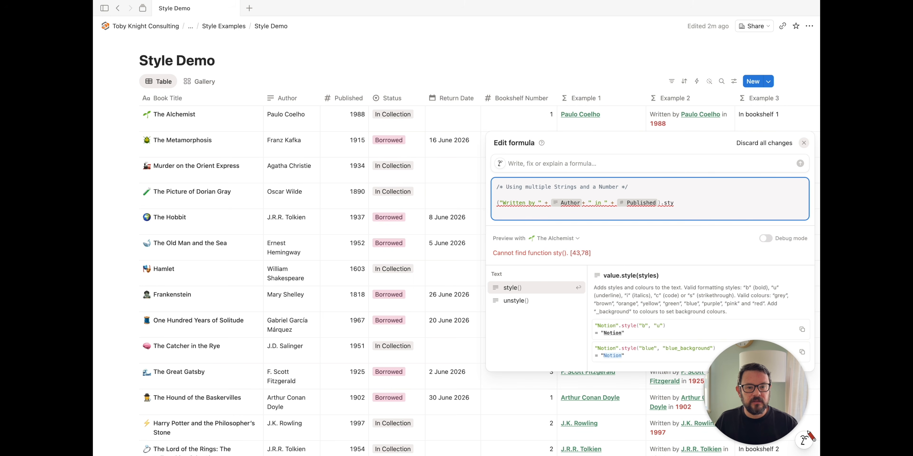
{"action": "key", "text": "Return"}
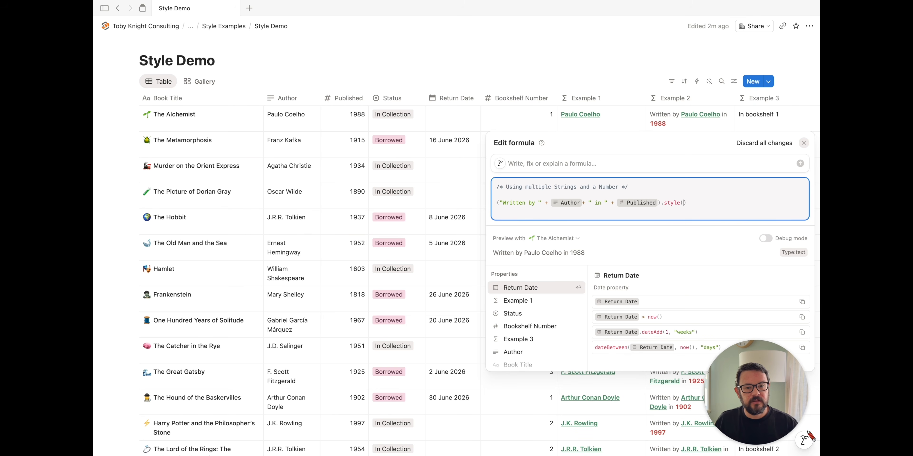
{"action": "type", "text": "\"b\""}
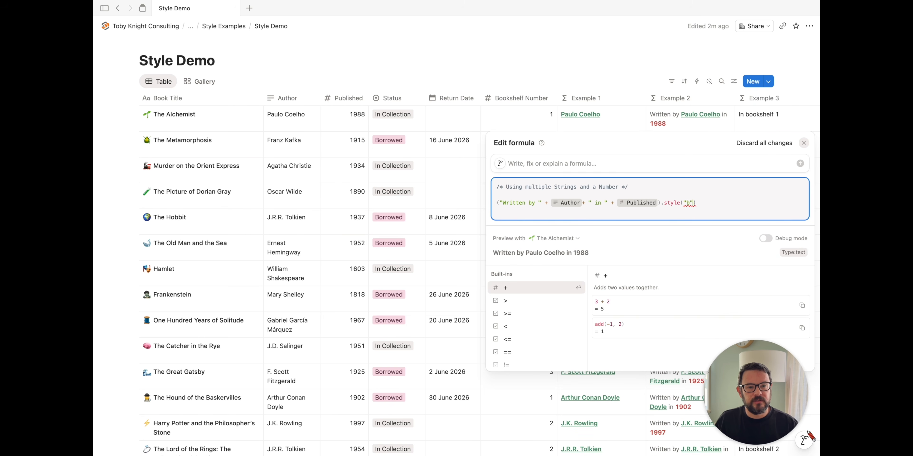
{"action": "type", "text": ", \"i"}
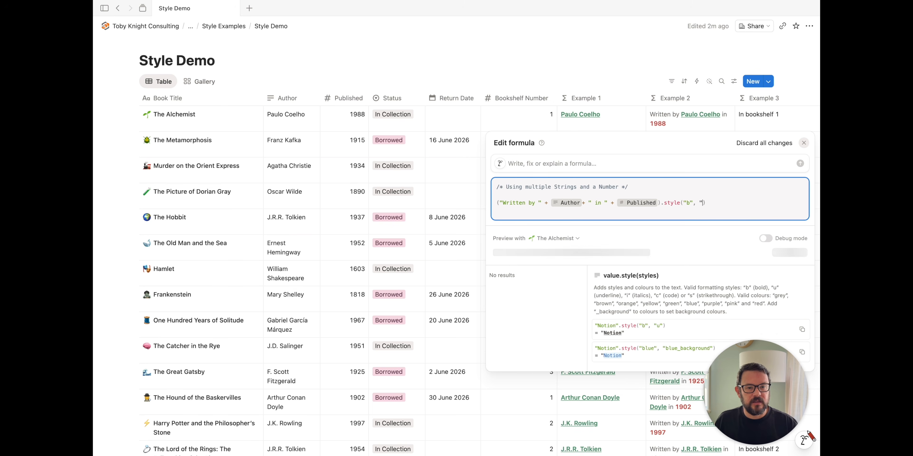
{"action": "type", "text": "\", \""}
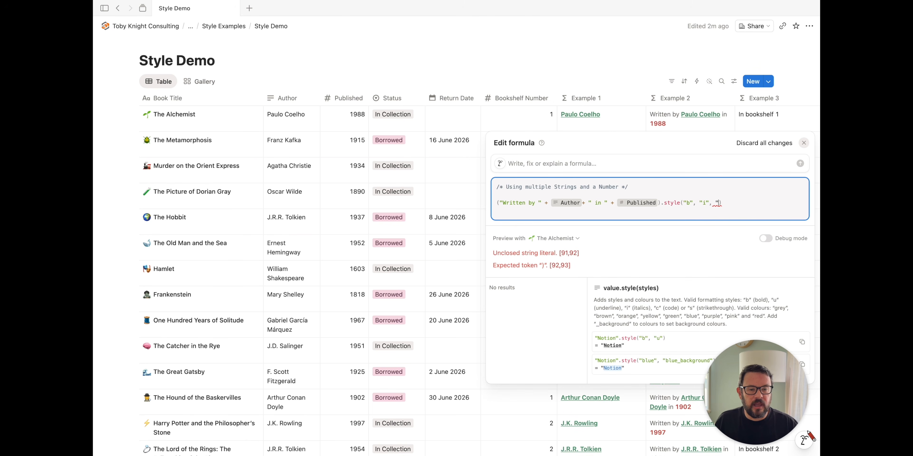
{"action": "type", "text": "yellow\""}
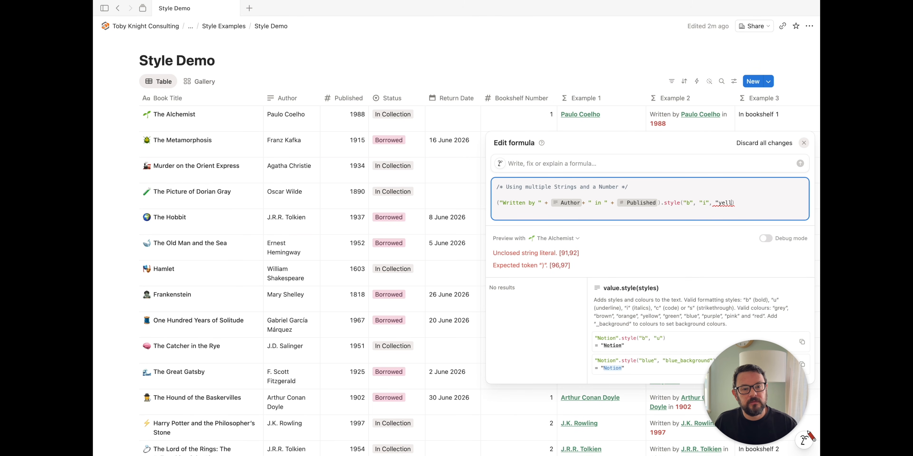
{"action": "left_click", "coordinate": [630, 74]}
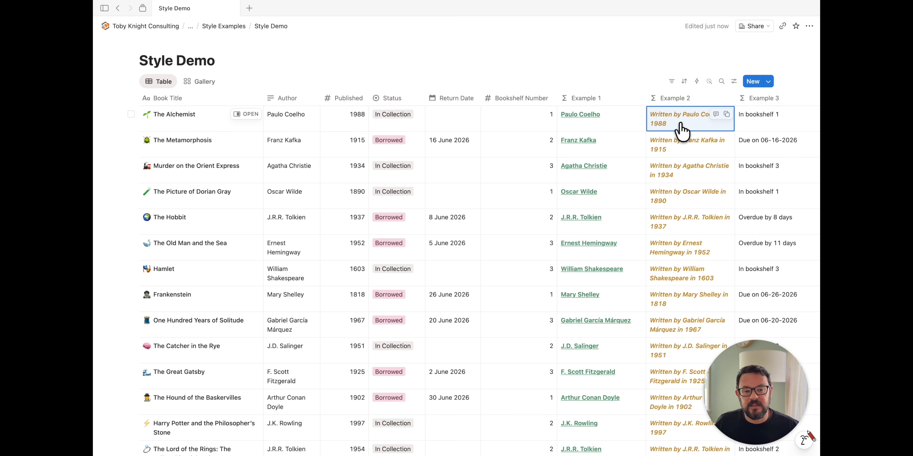
Step: Check the restyled Example 2 text on the Gallery cards and return to the Table view
{"action": "left_click", "coordinate": [212, 84]}
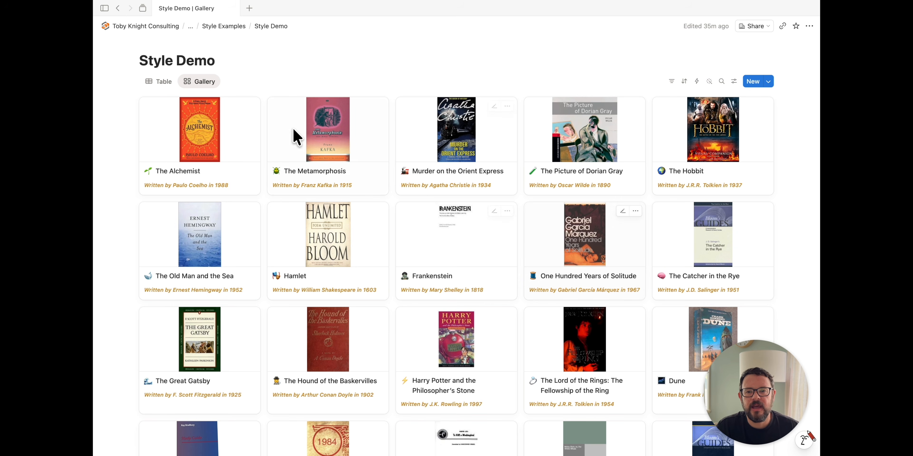
{"action": "left_click", "coordinate": [152, 85]}
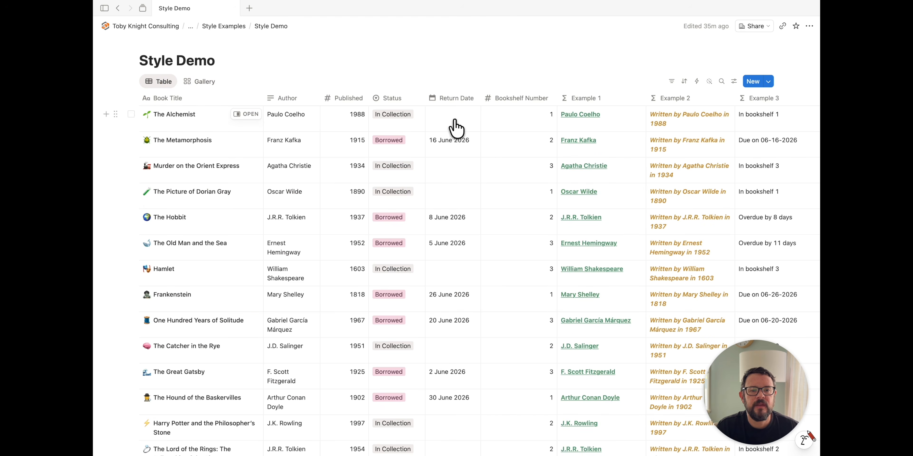
Step: Add .style("blue") to the "In bookshelf " string in the Example 3 formula and apply it
{"action": "scroll", "coordinate": [649, 133], "scroll_direction": "right", "scroll_amount": 5}
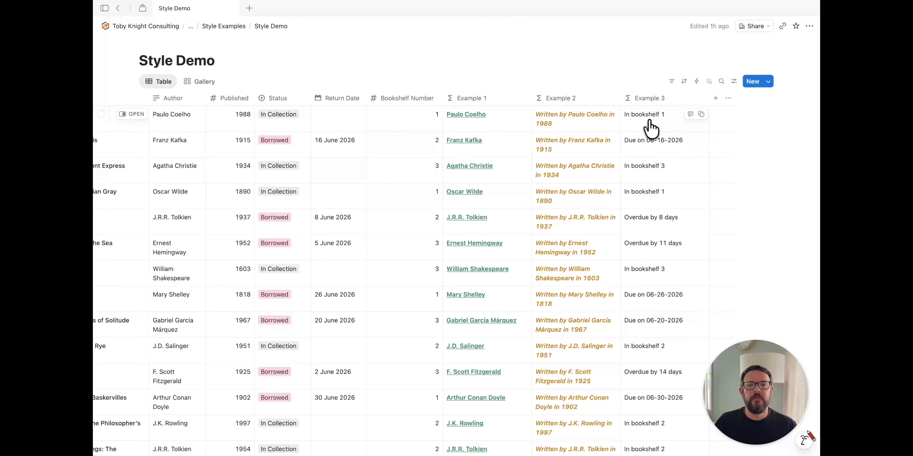
{"action": "left_click", "coordinate": [650, 127]}
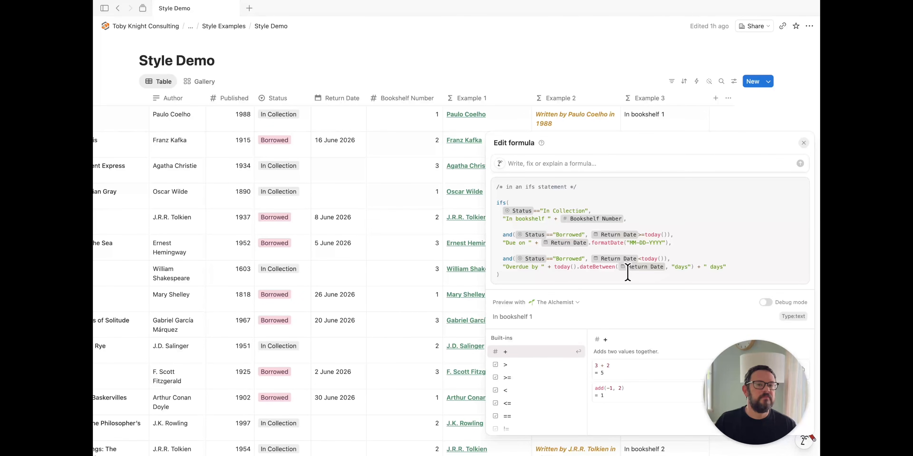
{"action": "left_click", "coordinate": [651, 213]}
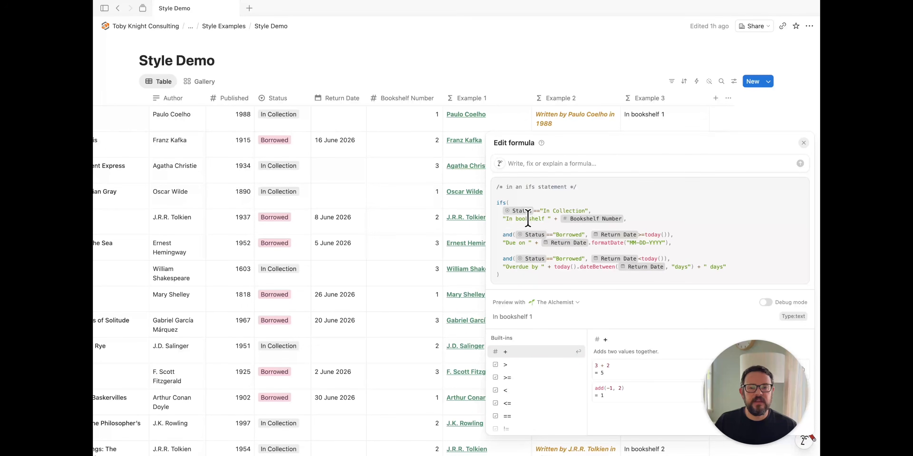
{"action": "left_click", "coordinate": [550, 219]}
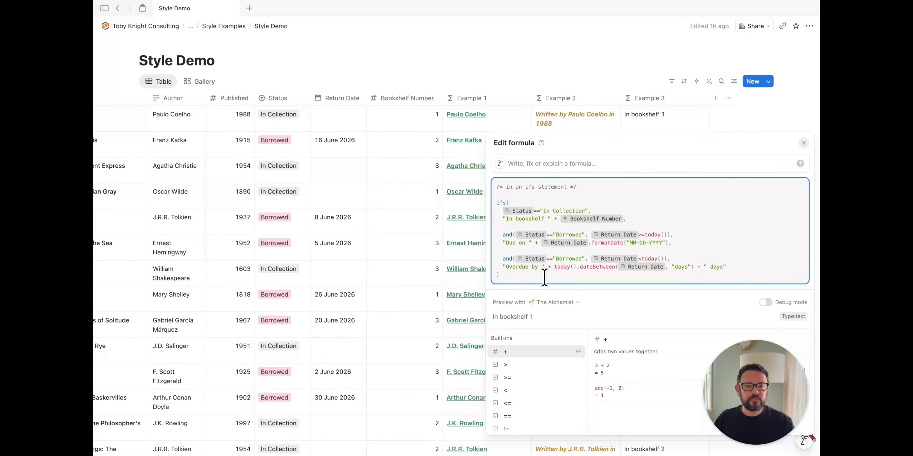
{"action": "type", "text": ".style"}
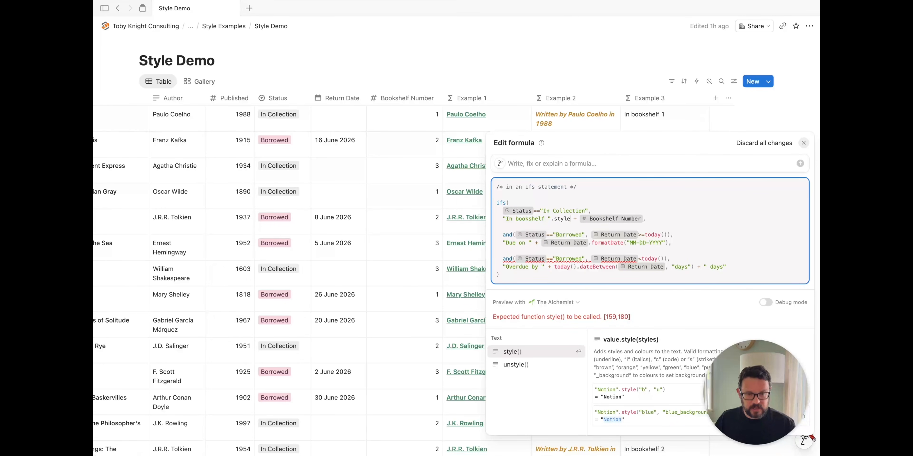
{"action": "key", "text": "Return"}
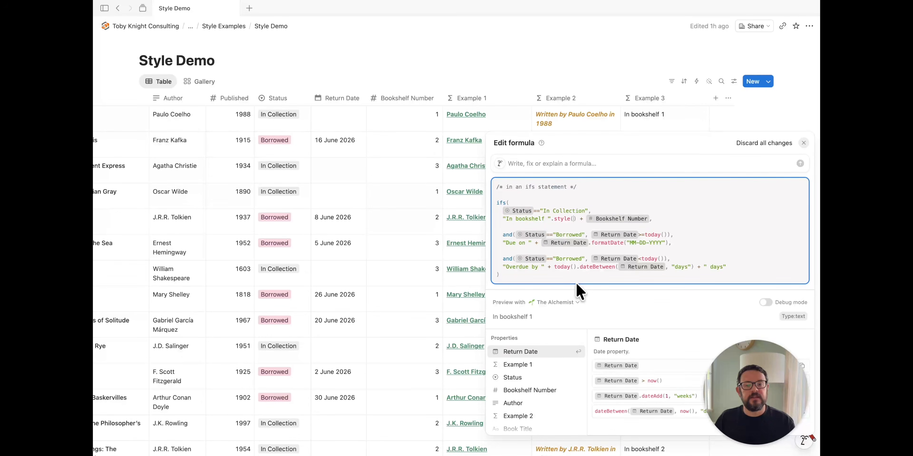
{"action": "type", "text": "\"bleu"}
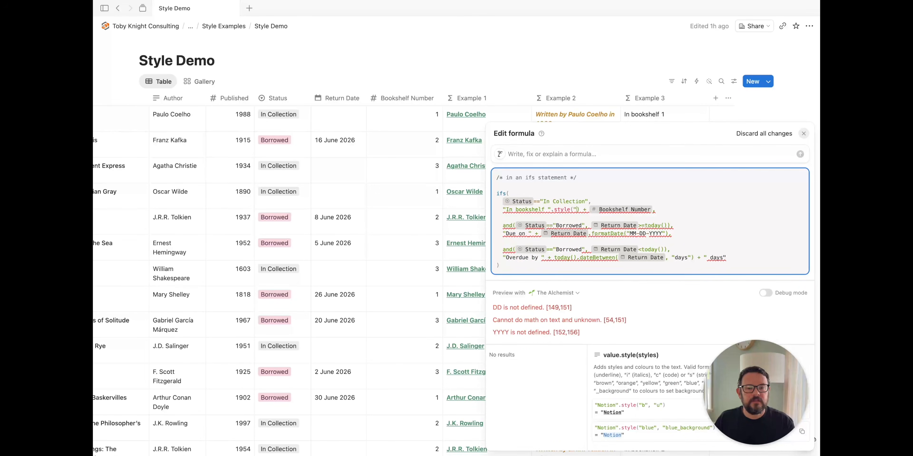
{"action": "key", "text": "BackSpace"}
{"action": "key", "text": "BackSpace"}
{"action": "type", "text": "ue"}
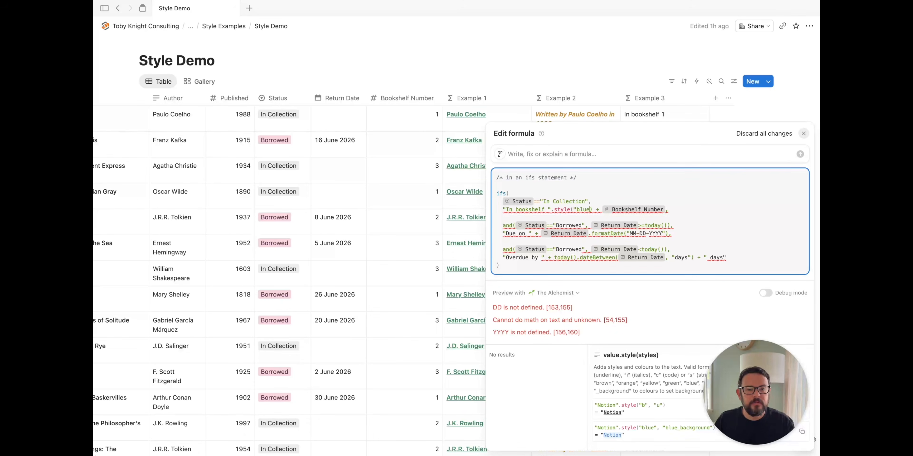
{"action": "type", "text": "\""}
{"action": "left_click", "coordinate": [581, 79]}
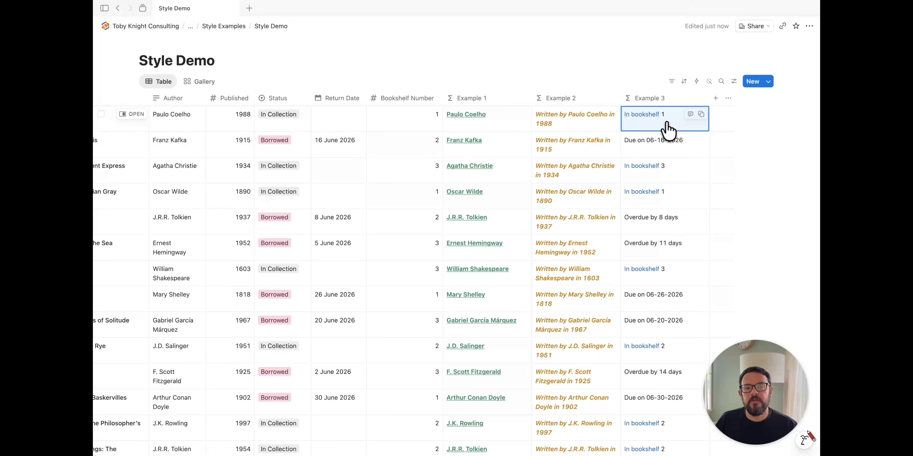
Step: Reopen the Example 3 formula and append .format() to the Bookshelf Number property in the "In Collection" branch
{"action": "left_click", "coordinate": [650, 121]}
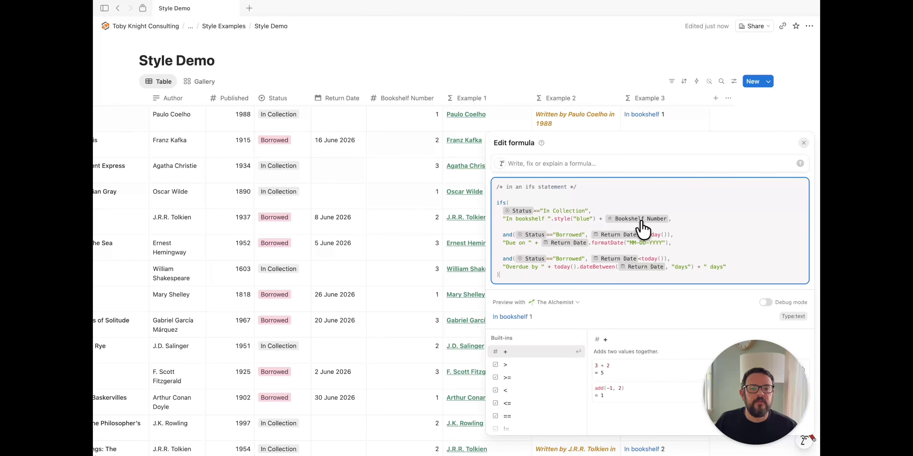
{"action": "left_click", "coordinate": [669, 220]}
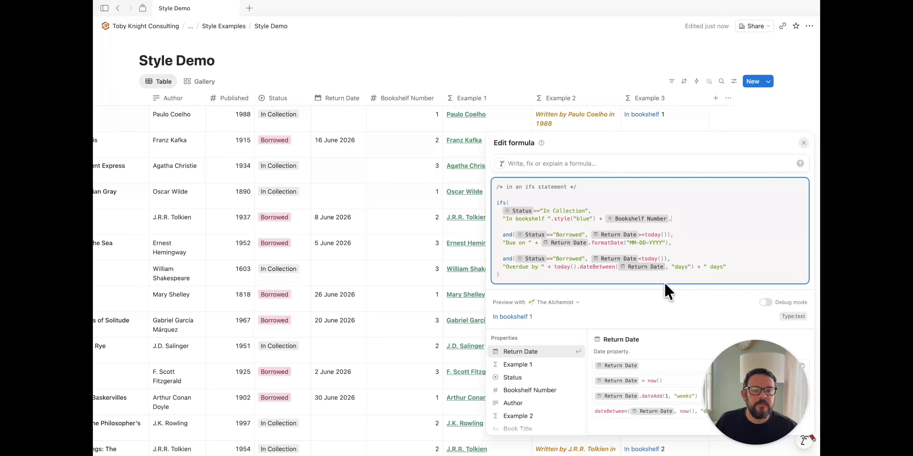
{"action": "type", "text": ".sty"}
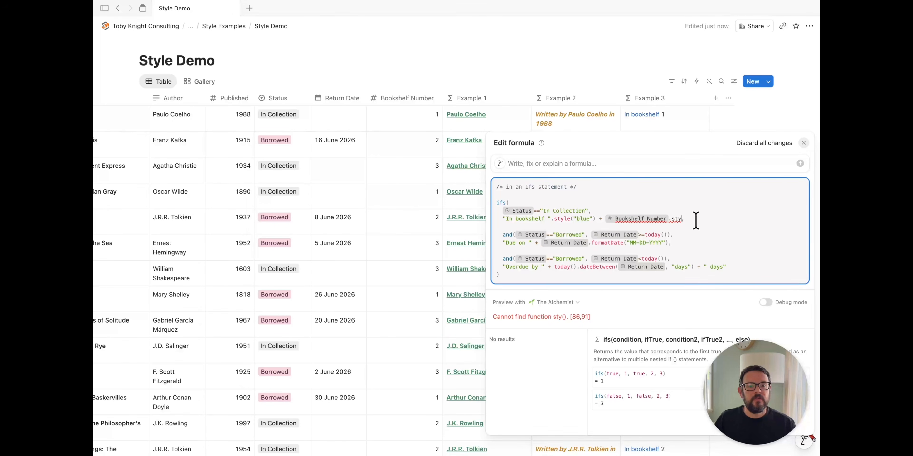
{"action": "key", "text": "BackSpace"}
{"action": "key", "text": "BackSpace"}
{"action": "key", "text": "BackSpace"}
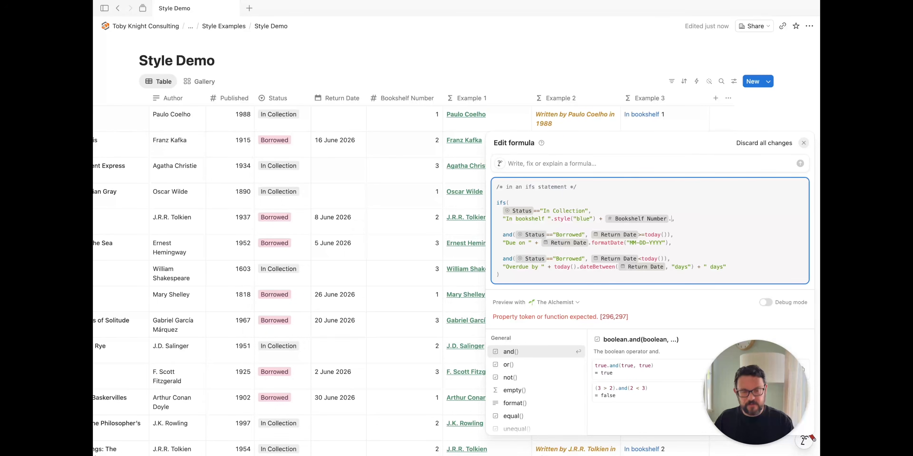
{"action": "type", "text": "form"}
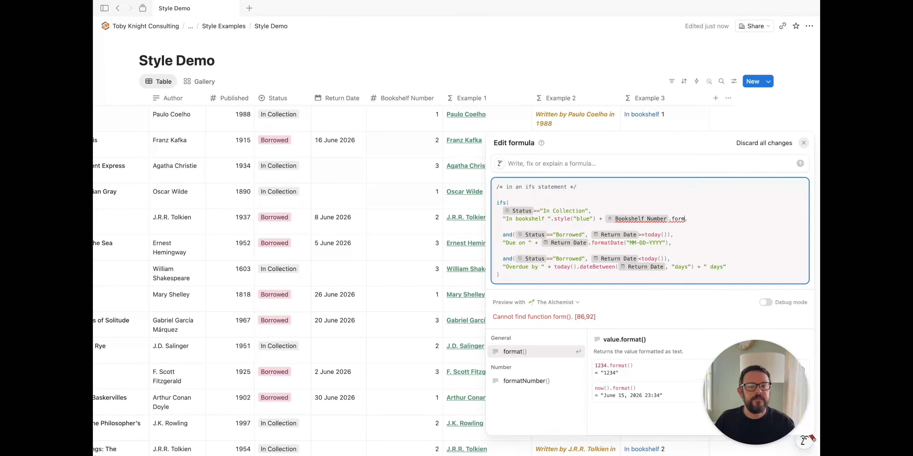
{"action": "key", "text": "Return"}
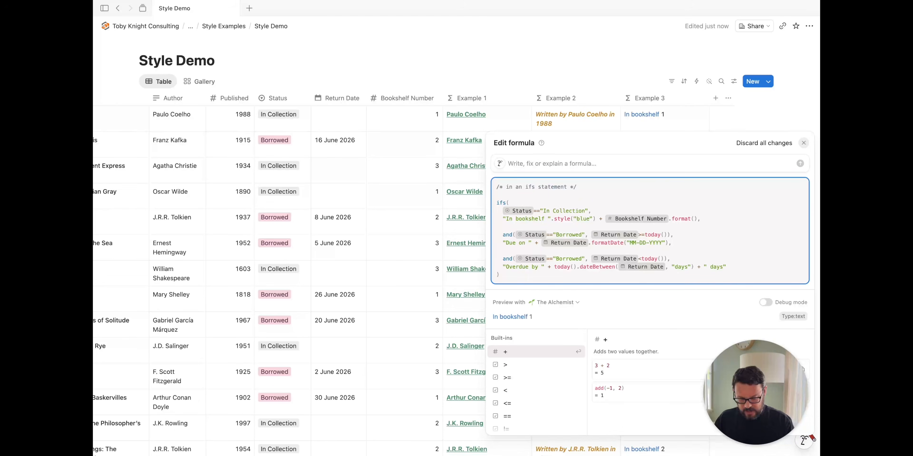
Step: Append .style("b", "c", "blue", "blue_background") to the formatted Bookshelf Number in the Example 3 formula and apply it
{"action": "type", "text": ".sty"}
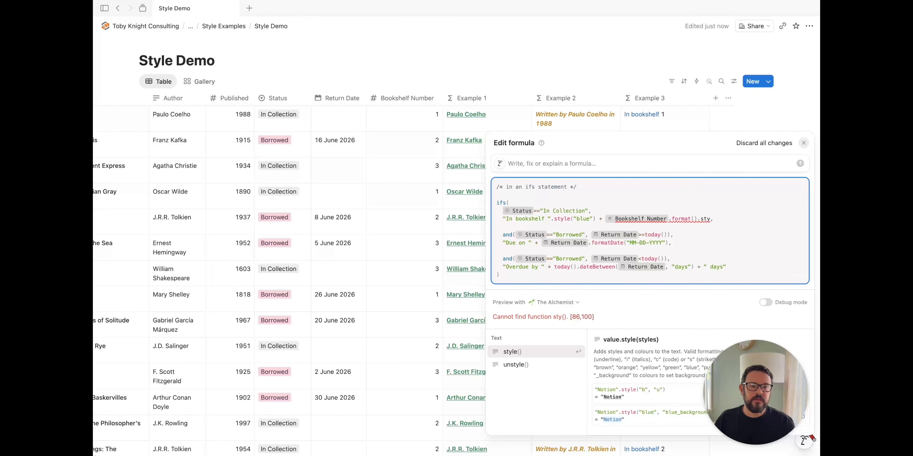
{"action": "key", "text": "Return"}
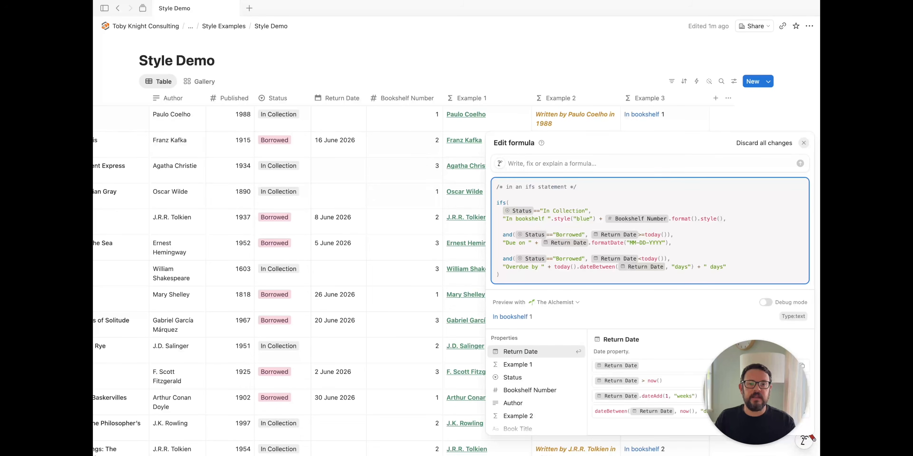
{"action": "type", "text": "\"b\""}
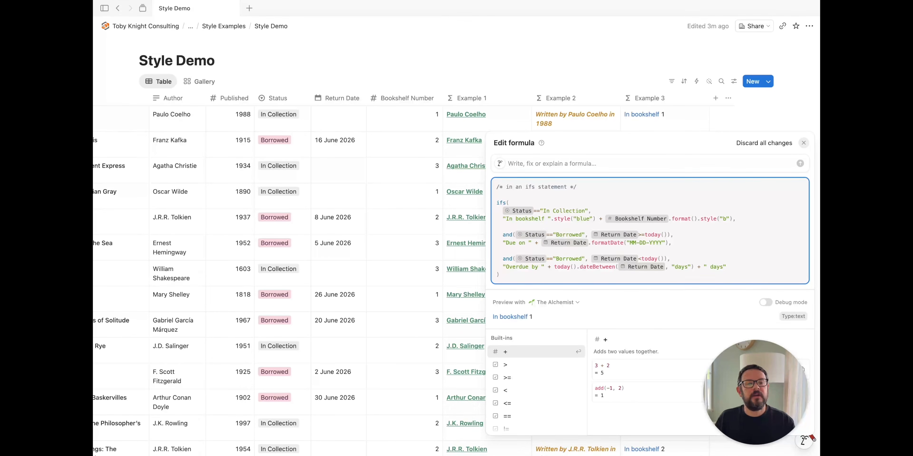
{"action": "type", "text": ", \"c\""}
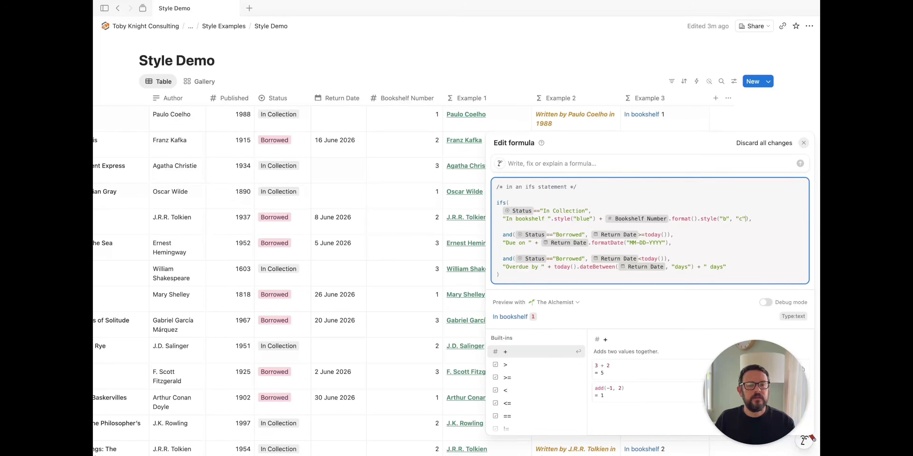
{"action": "type", "text": ", "}
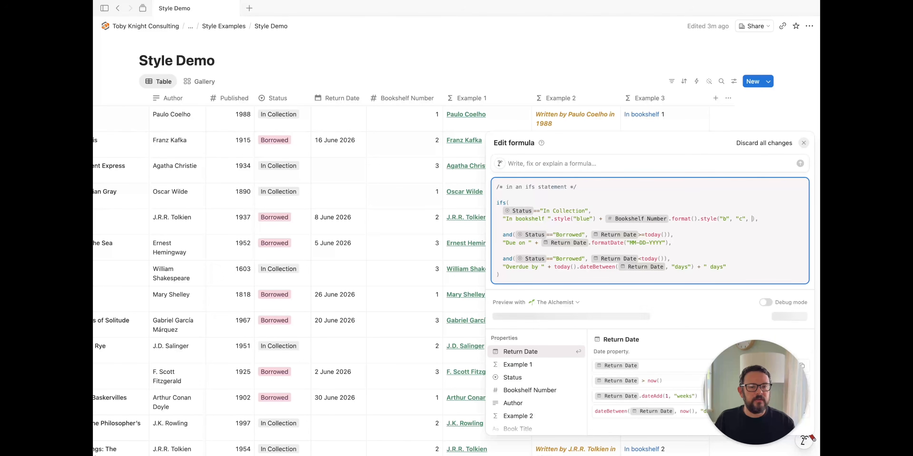
{"action": "type", "text": "\""}
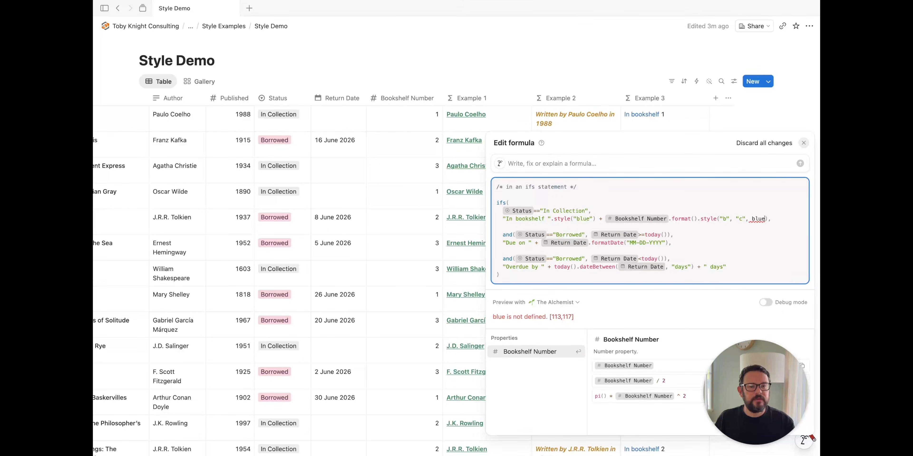
{"action": "type", "text": "blue"}
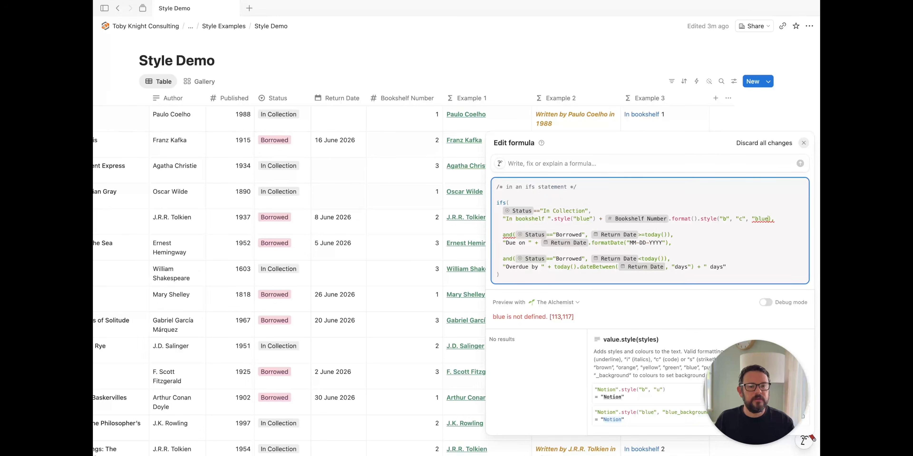
{"action": "type", "text": "\", \"bl"}
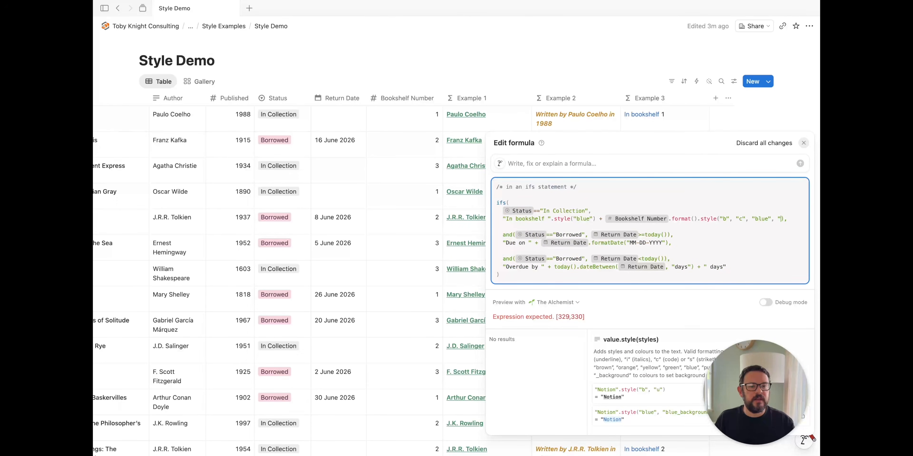
{"action": "type", "text": "ue"}
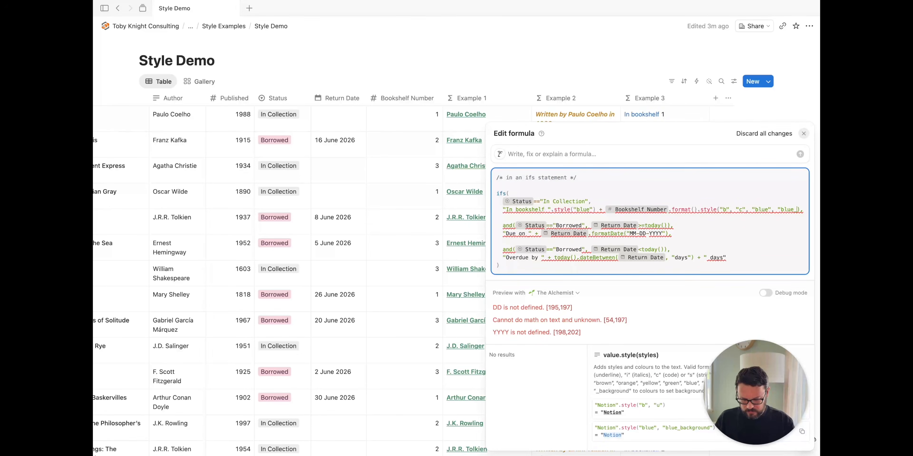
{"action": "type", "text": "_background\""}
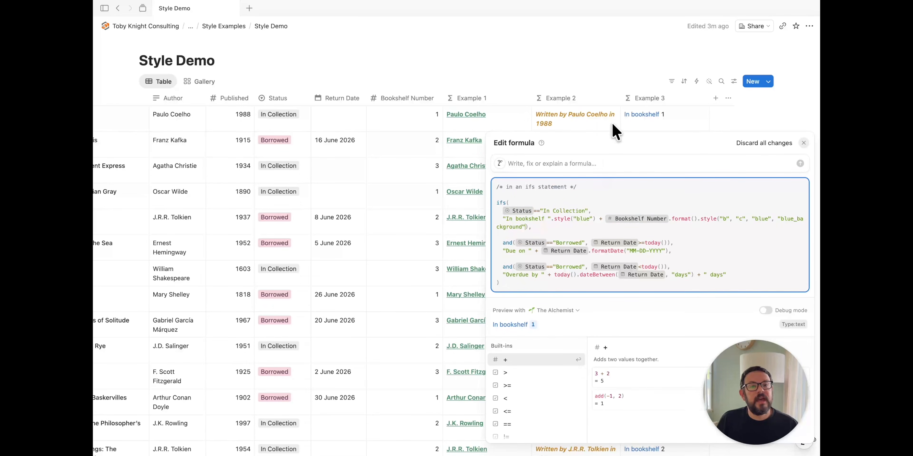
{"action": "key", "text": "Escape"}
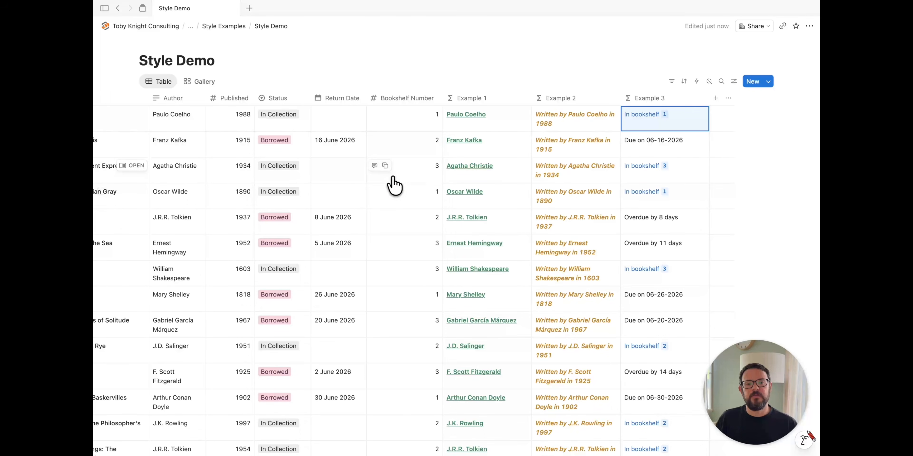
Step: Reopen the Example 3 formula from a borrowed book's row and add .style("green") to the "Due on " string
{"action": "key", "text": "Return"}
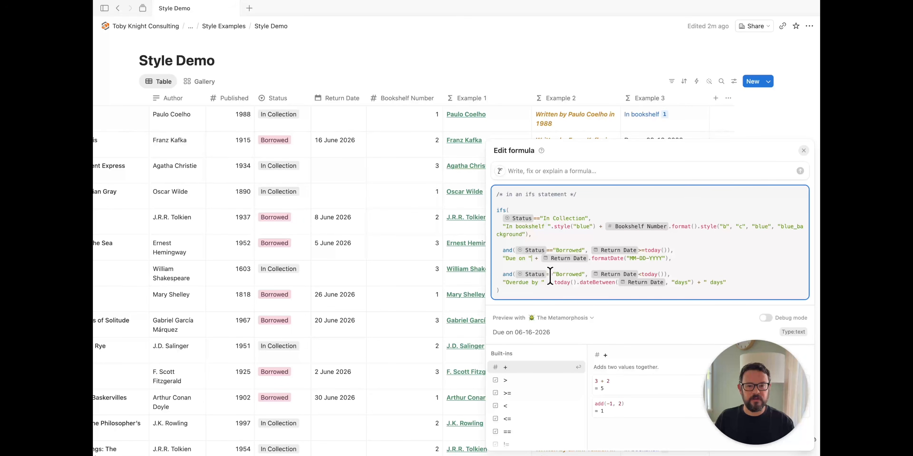
{"action": "type", "text": ".style"}
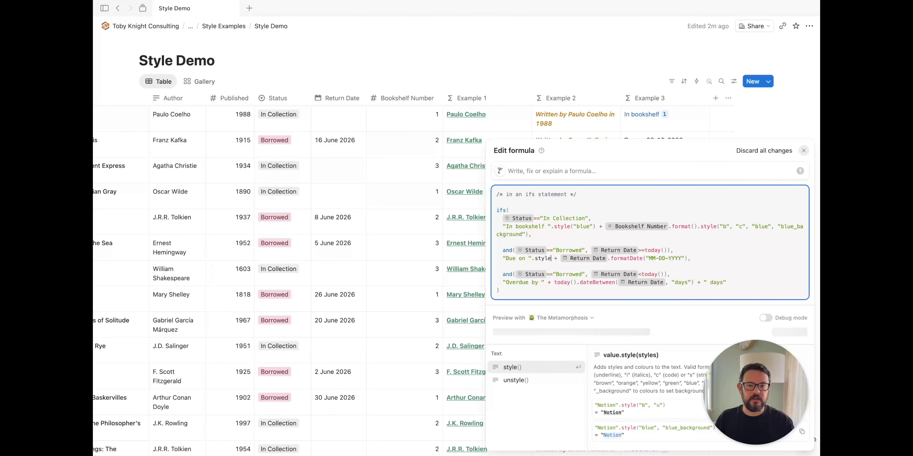
{"action": "type", "text": "(\"green\")"}
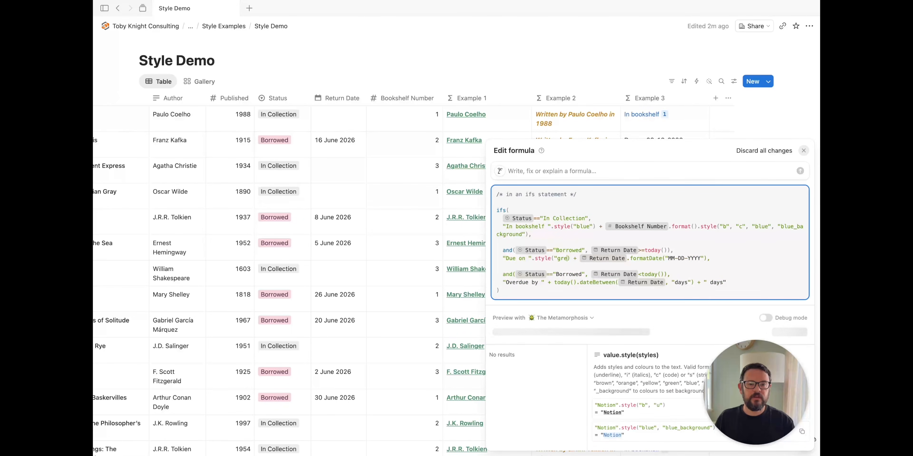
{"action": "type", "text": "\""}
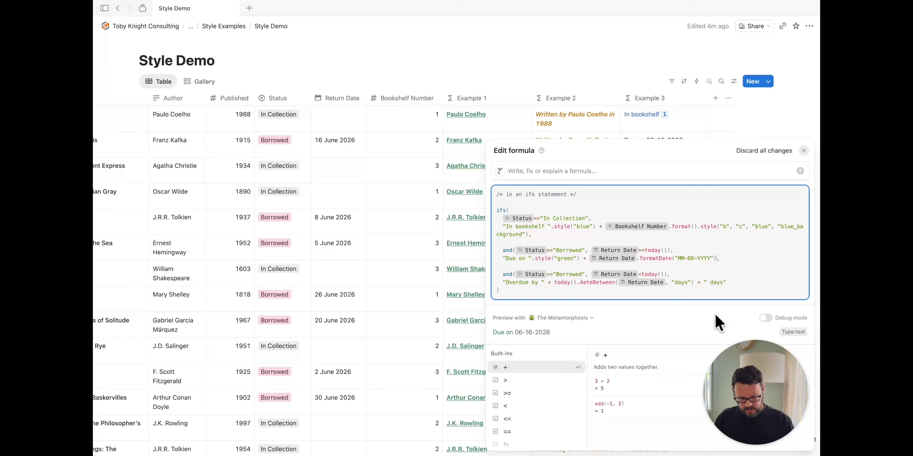
Step: Try applying style() directly to the Return Date property without its formatDate() call, and undo the attempt
{"action": "type", "text": ".sty"}
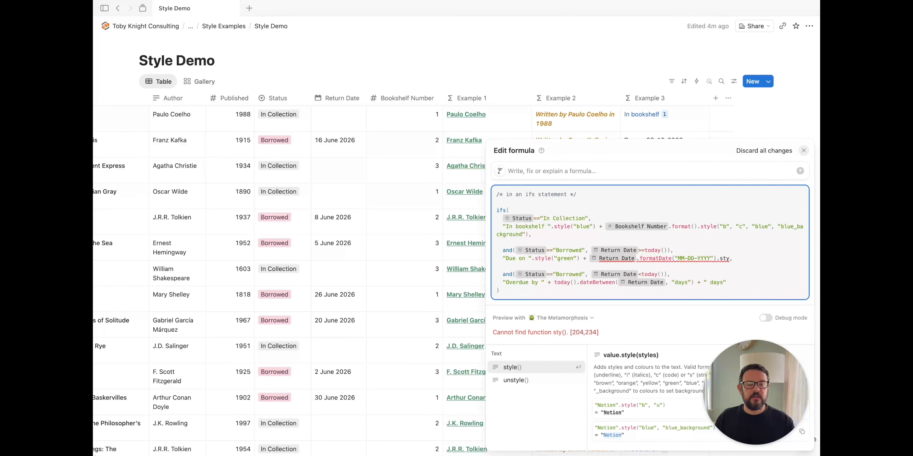
{"action": "key", "text": "Return"}
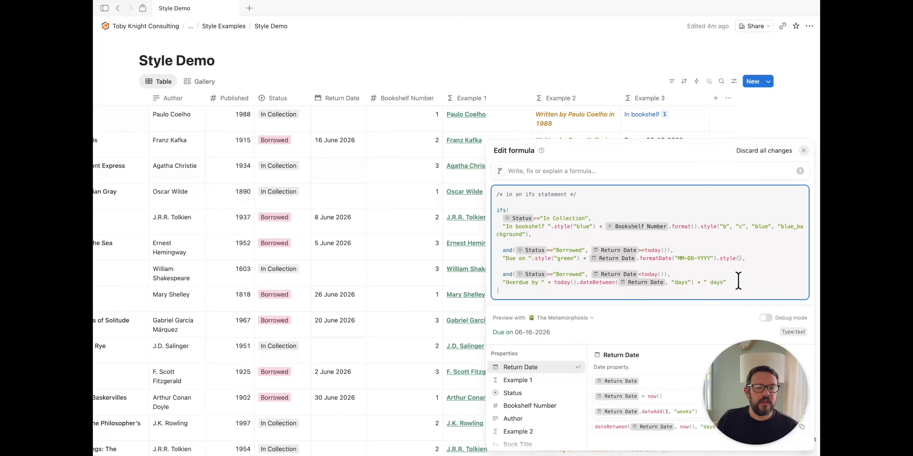
{"action": "left_click_drag", "start_coordinate": [716, 259], "coordinate": [638, 258]}
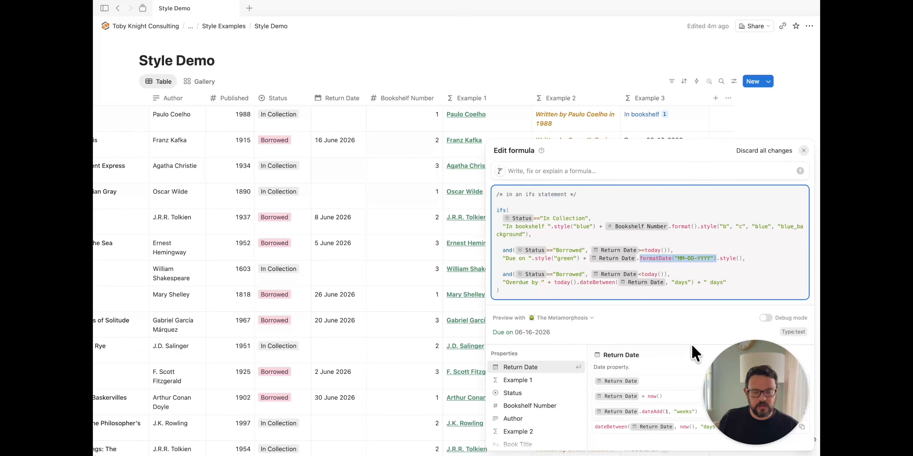
{"action": "key", "text": "BackSpace"}
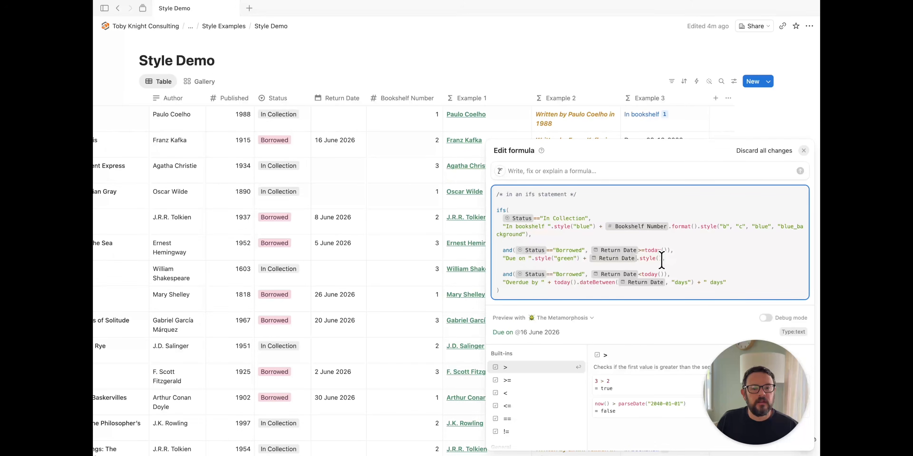
{"action": "left_click_drag", "start_coordinate": [661, 258], "coordinate": [640, 259]}
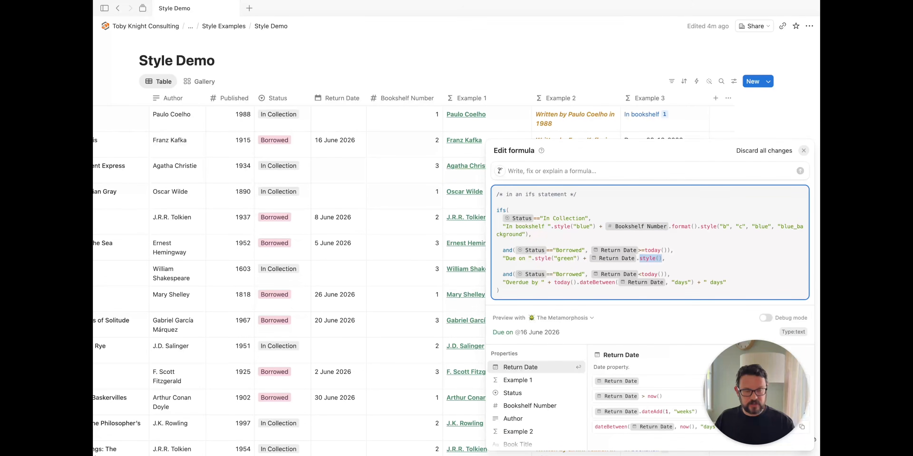
{"action": "key", "text": "BackSpace"}
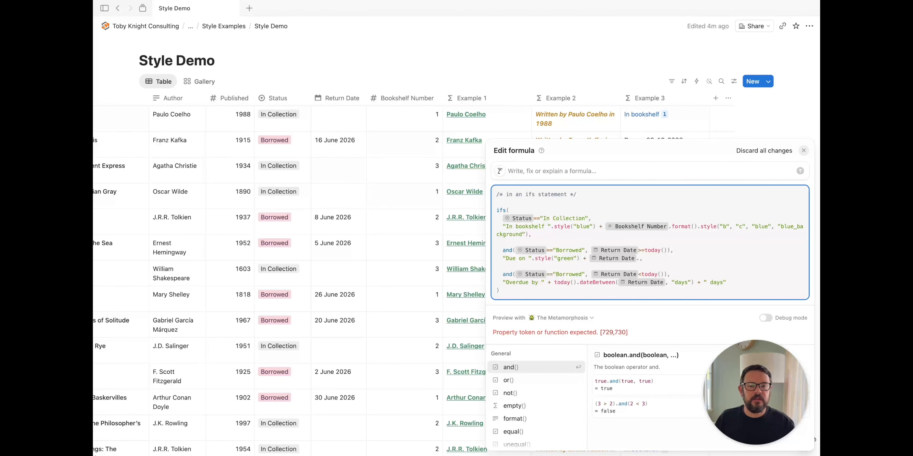
{"action": "type", "text": "sty"}
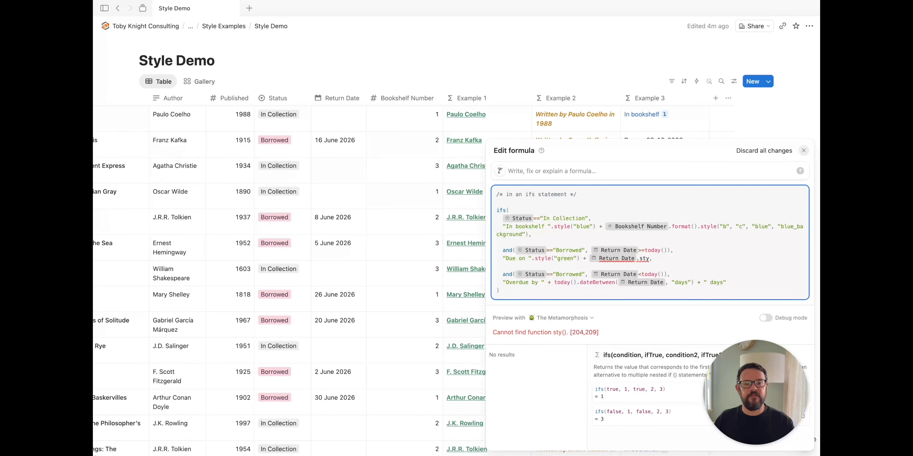
{"action": "key", "text": "super+z"}
{"action": "key", "text": "super+z"}
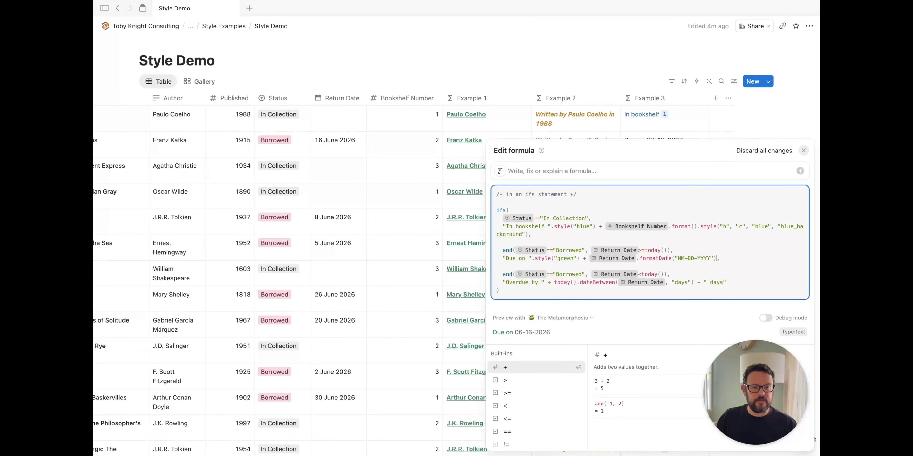
Step: Append .style("green", "b", "green_background", "c") to the formatDate("MM-DD-YYYY") call in the "Due on " result and apply the Example 3 formula
{"action": "type", "text": ".sty"}
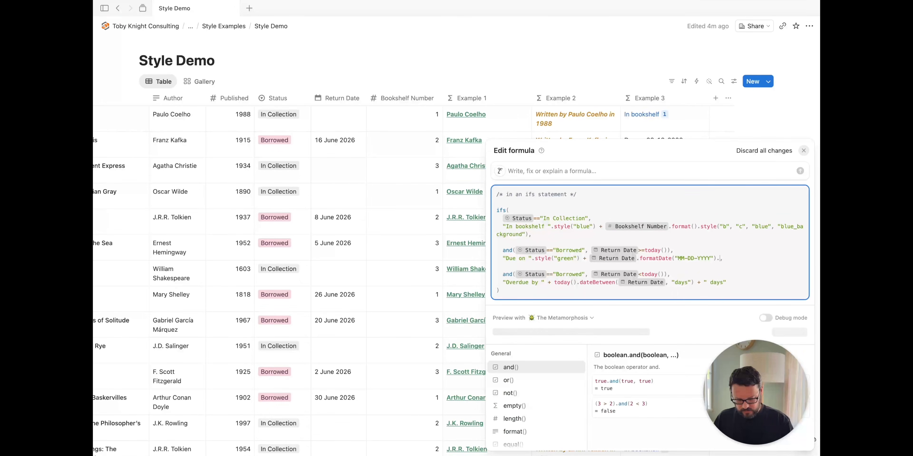
{"action": "type", "text": "le("}
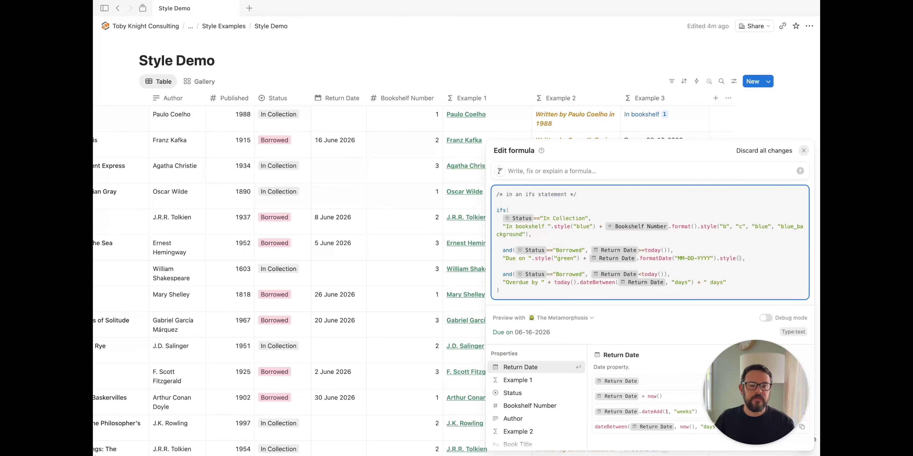
{"action": "type", "text": "\""}
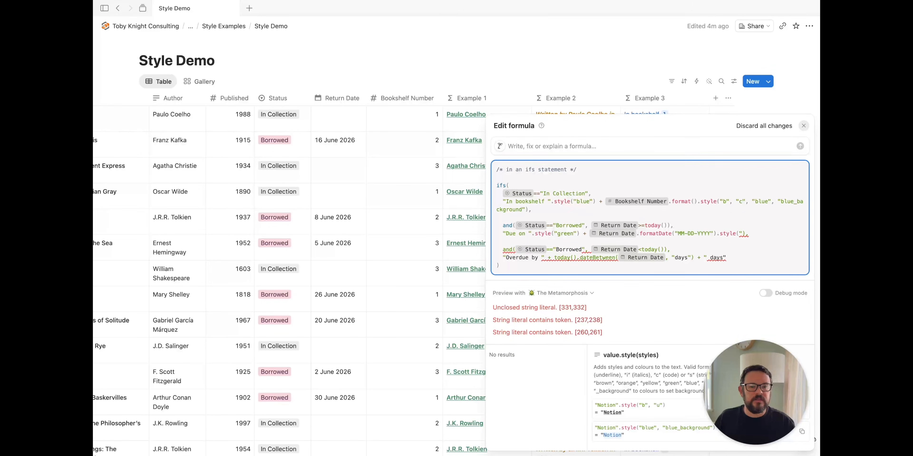
{"action": "type", "text": "green"}
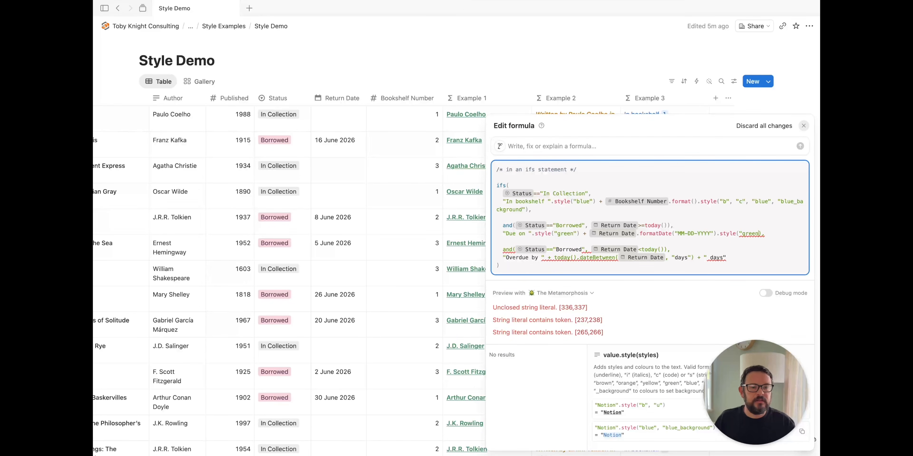
{"action": "type", "text": "\", \"bu"}
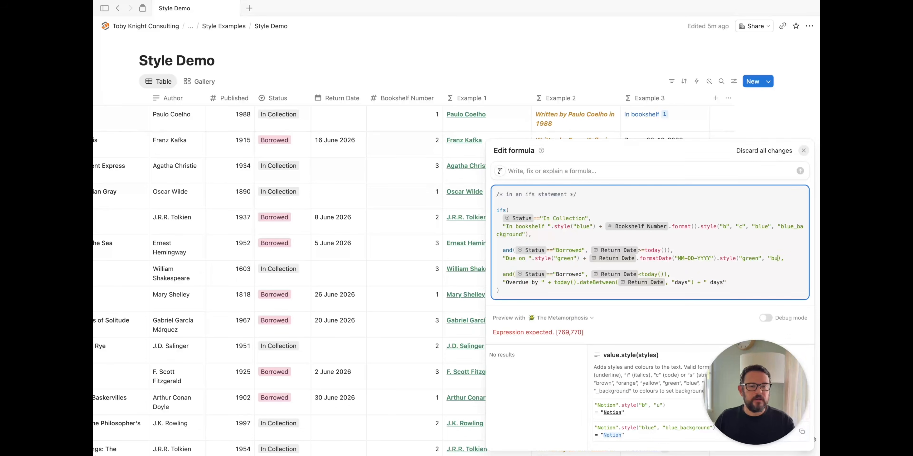
{"action": "type", "text": "\", \"gr"}
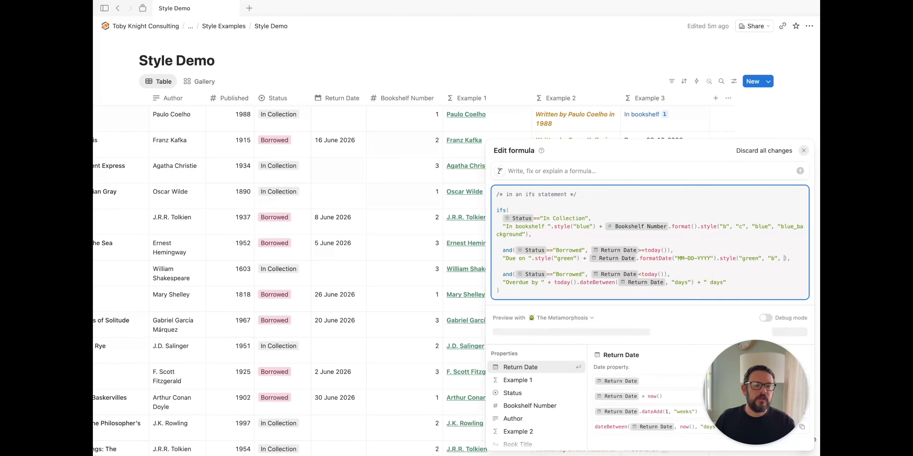
{"action": "type", "text": "een_bac"}
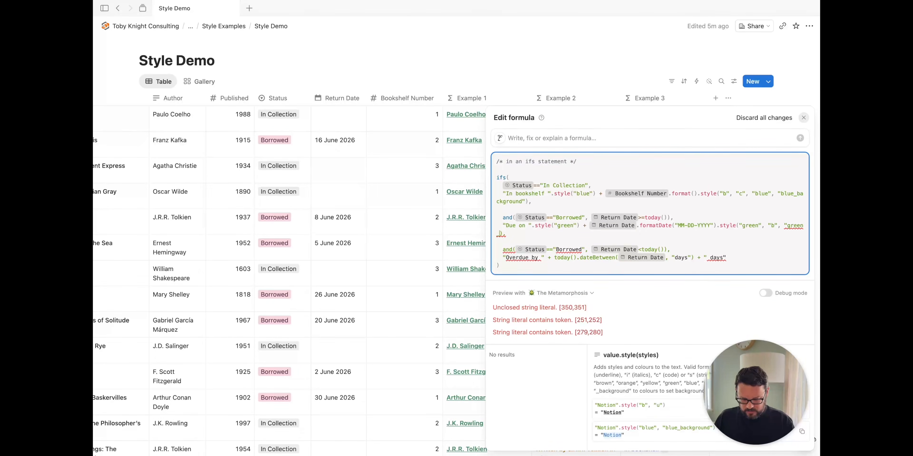
{"action": "type", "text": "k"}
{"action": "type", "text": "ground\""}
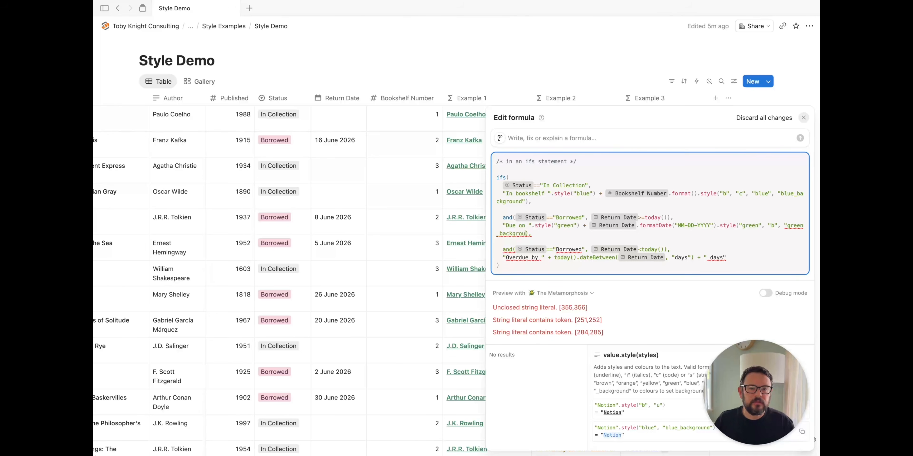
{"action": "type", "text": ","}
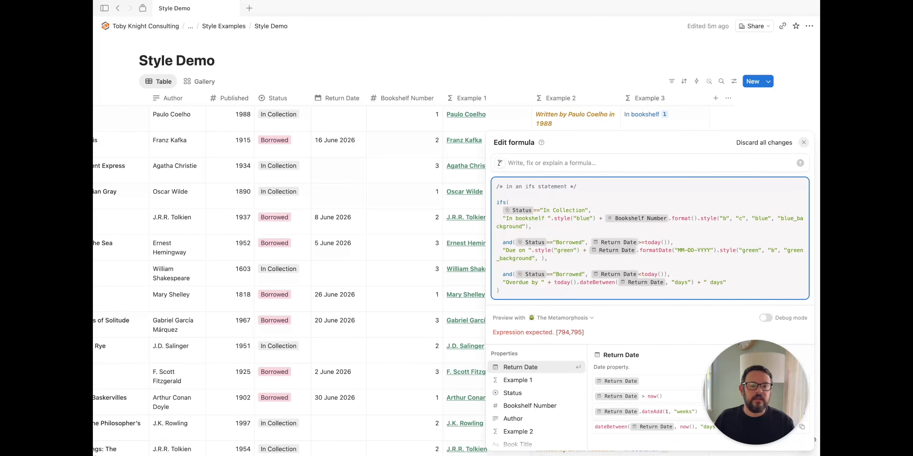
{"action": "type", "text": " \"c\""}
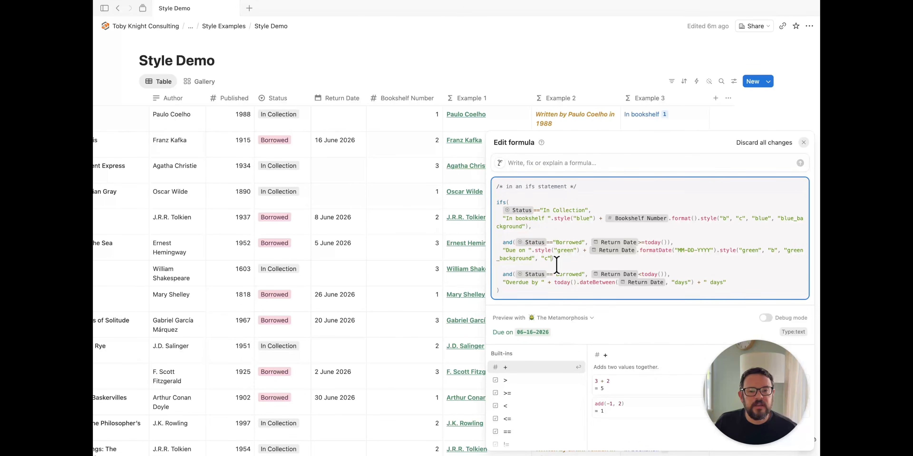
{"action": "left_click", "coordinate": [602, 73]}
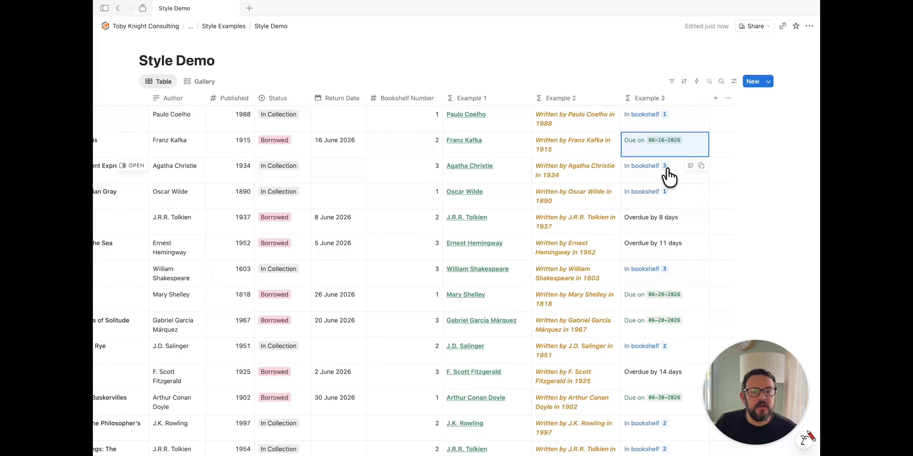
{"action": "left_click", "coordinate": [648, 56]}
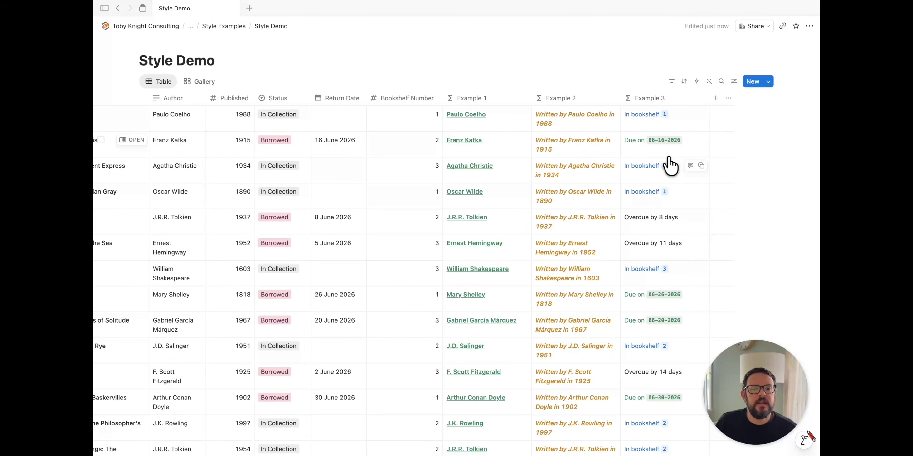
Step: Reopen the Example 3 formula from a borrowed book's row and add .style("red") to the "Overdue by " string
{"action": "left_click", "coordinate": [660, 147]}
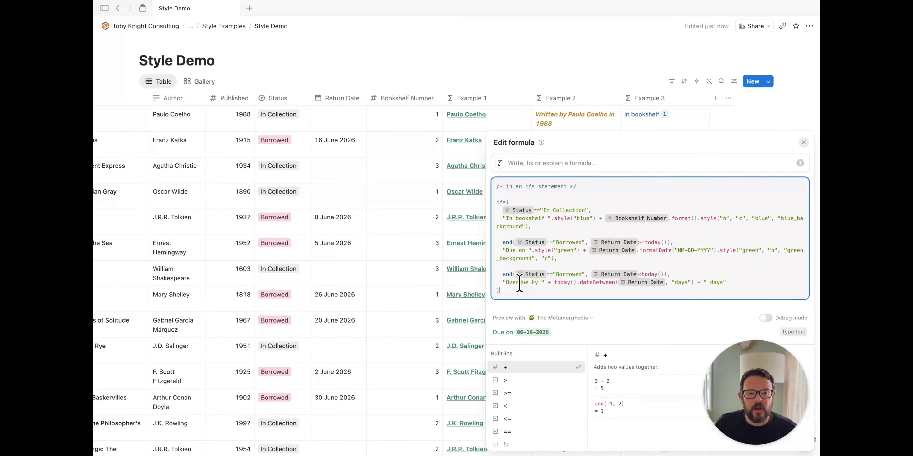
{"action": "left_click", "coordinate": [544, 283]}
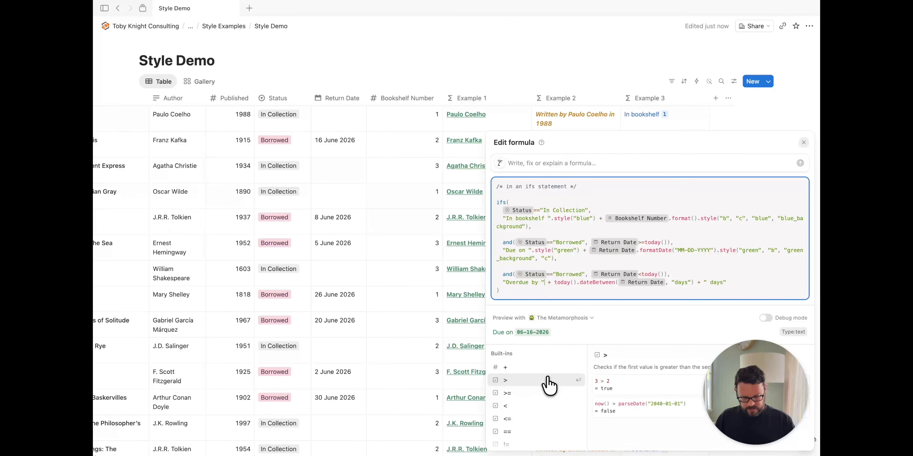
{"action": "type", "text": "."}
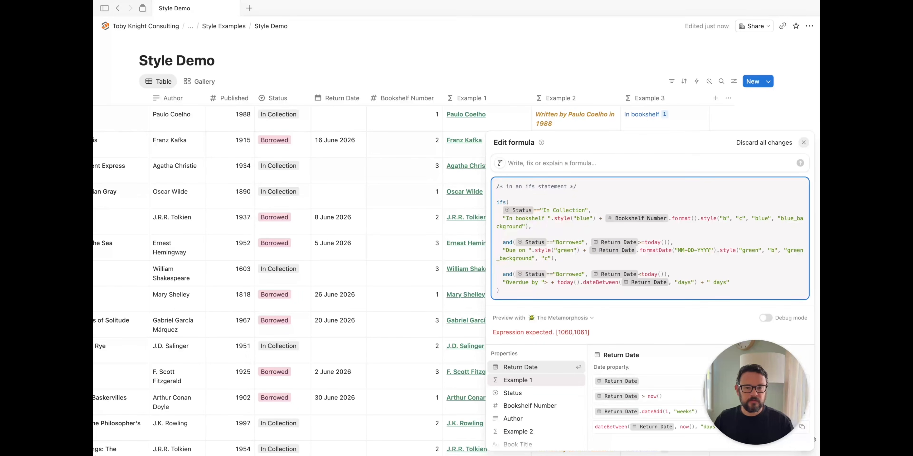
{"action": "type", "text": "style("}
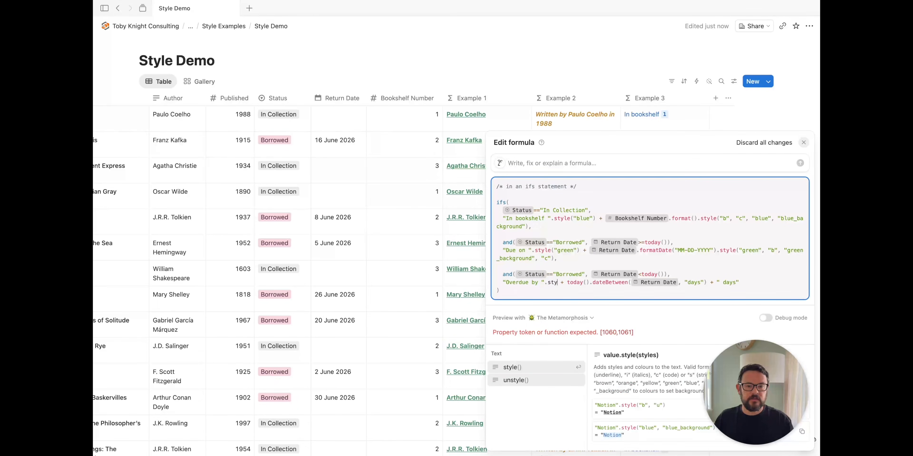
{"action": "type", "text": "\"red\""}
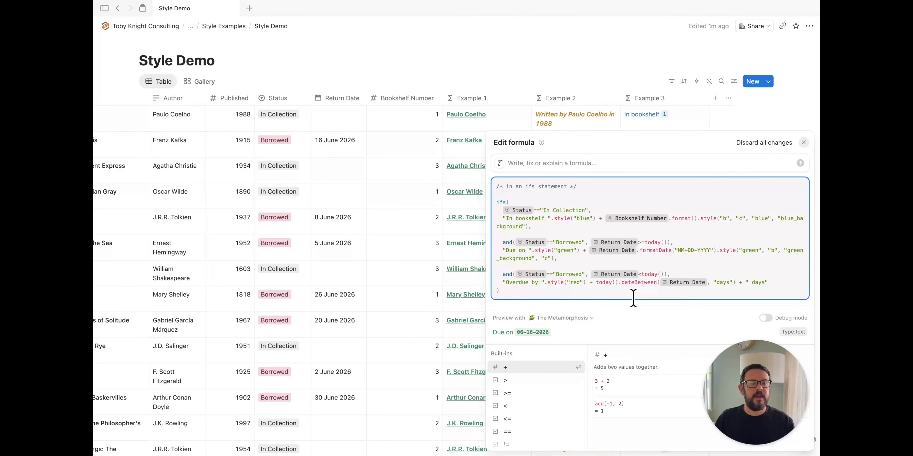
Step: Convert the dateBetween() day count in the "Overdue by " result to text with .format()
{"action": "type", "text": ".sty"}
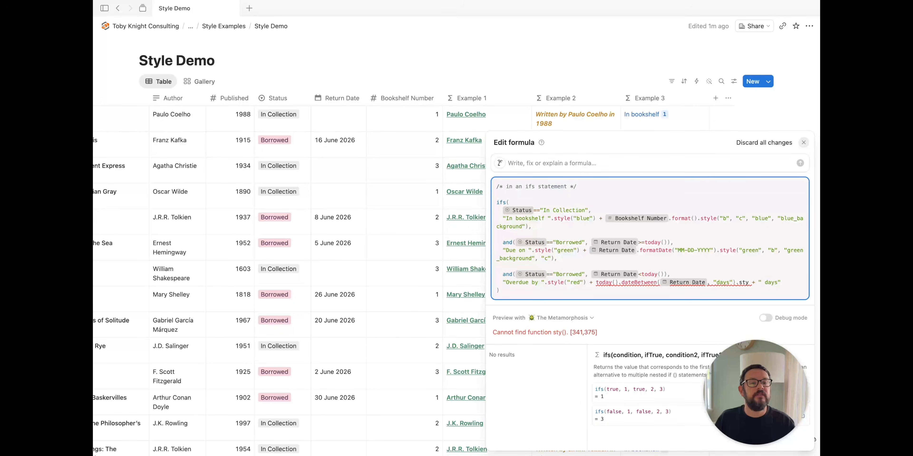
{"action": "key", "text": "BackSpace"}
{"action": "key", "text": "BackSpace"}
{"action": "key", "text": "BackSpace"}
{"action": "type", "text": "form"}
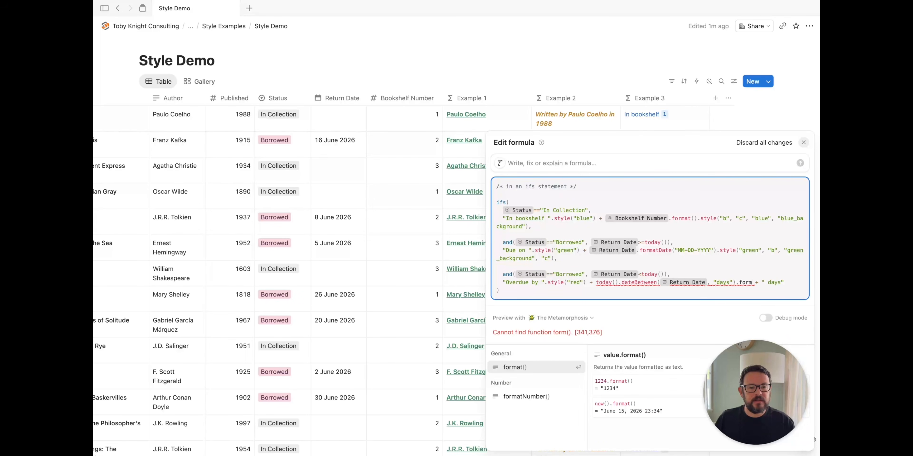
{"action": "key", "text": "Return"}
Step: Append .style("b", "c", "red", "red_background") to the formatted day count in the "Overdue by " result
{"action": "type", "text": ".style"}
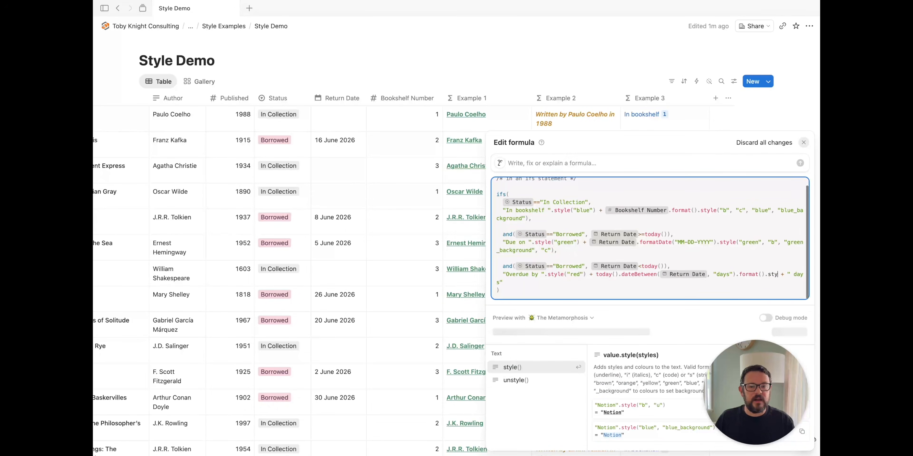
{"action": "key", "text": "Return"}
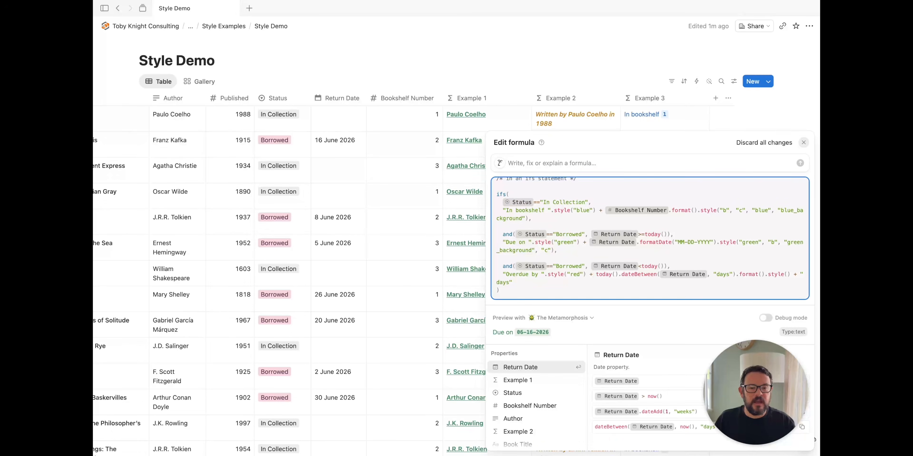
{"action": "type", "text": "\"b"}
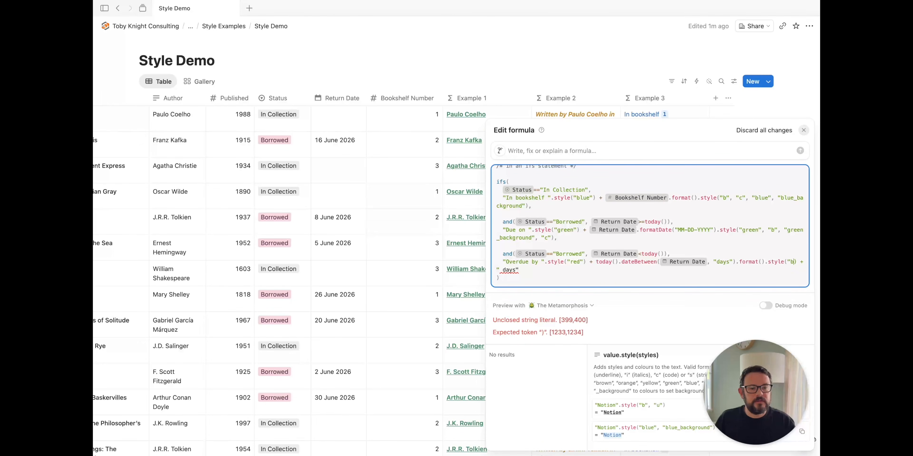
{"action": "type", "text": "\", \""}
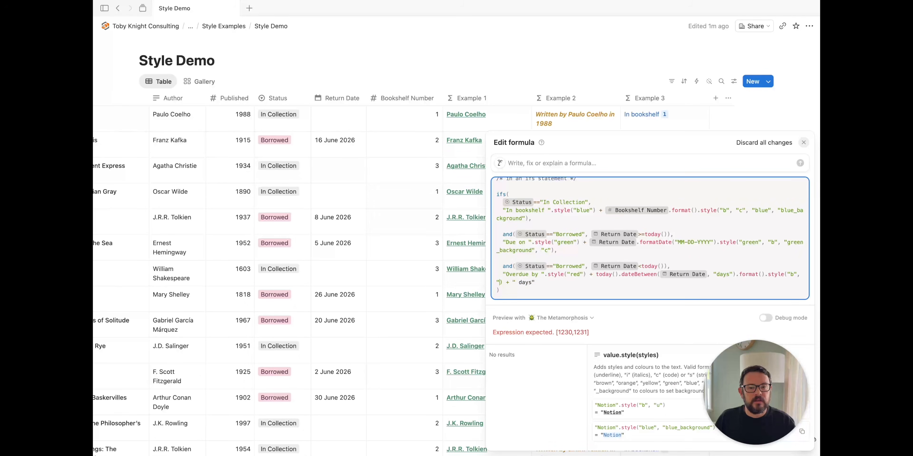
{"action": "type", "text": "c\", "}
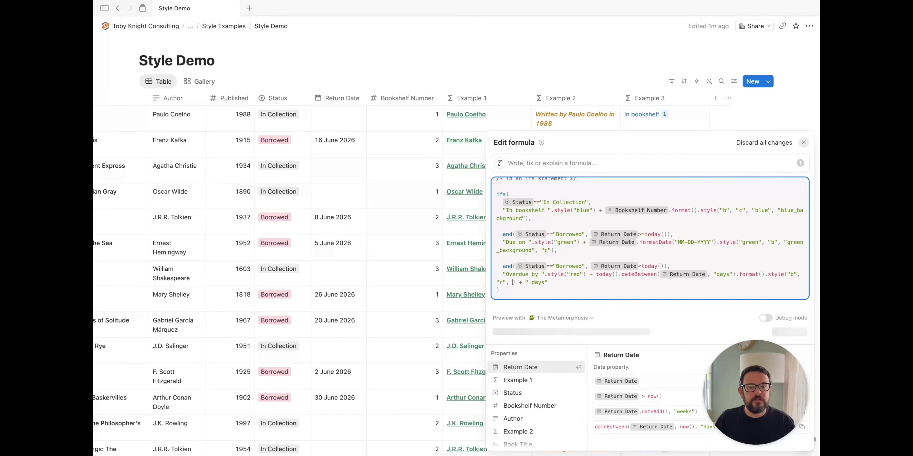
{"action": "type", "text": "\"red"}
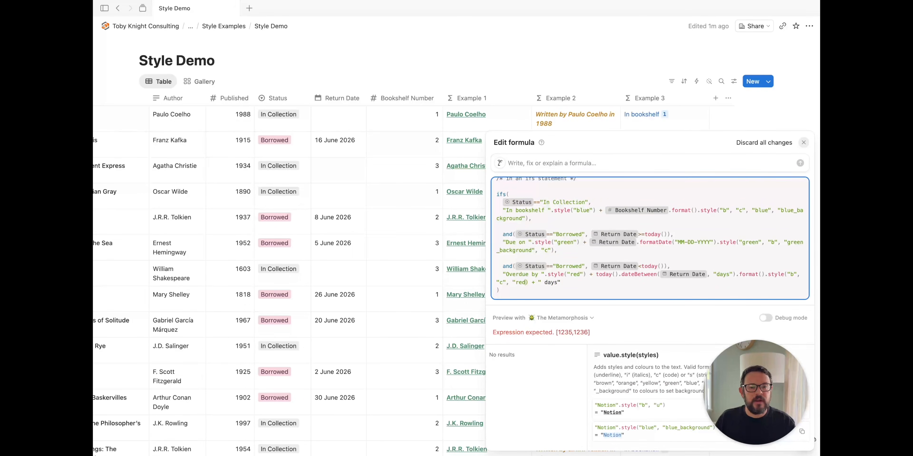
{"action": "type", "text": "\" , "}
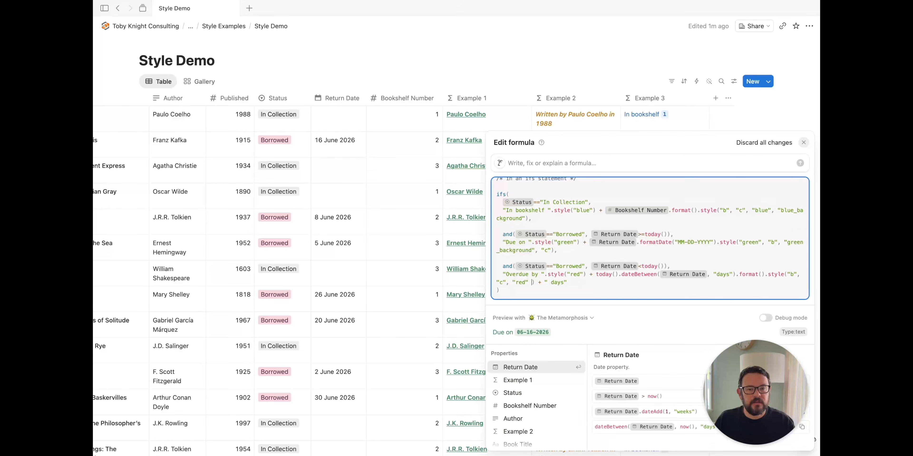
{"action": "type", "text": "\"red"}
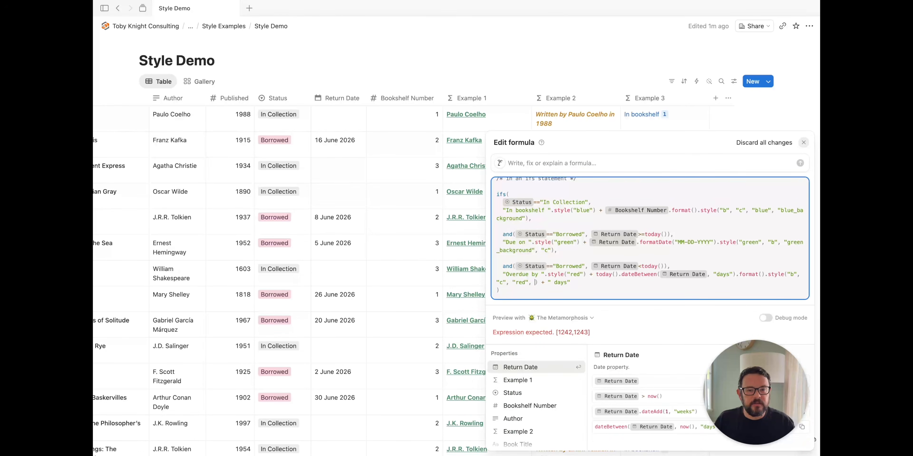
{"action": "type", "text": "_"}
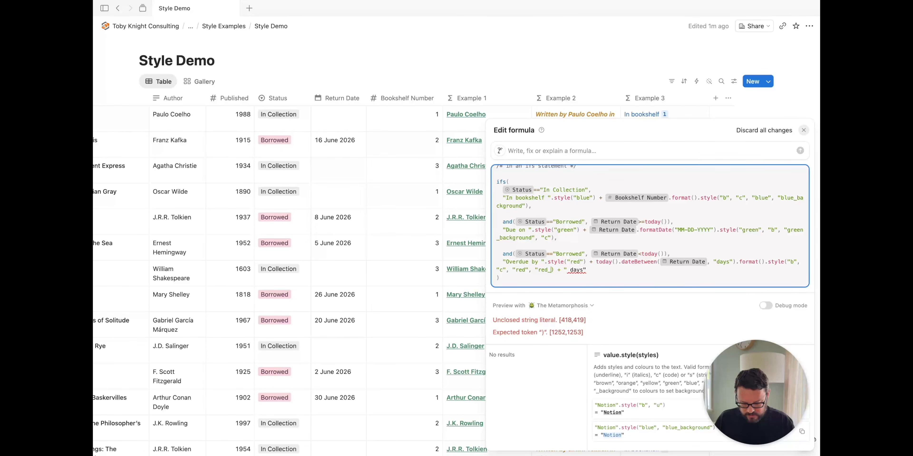
{"action": "type", "text": "background\""}
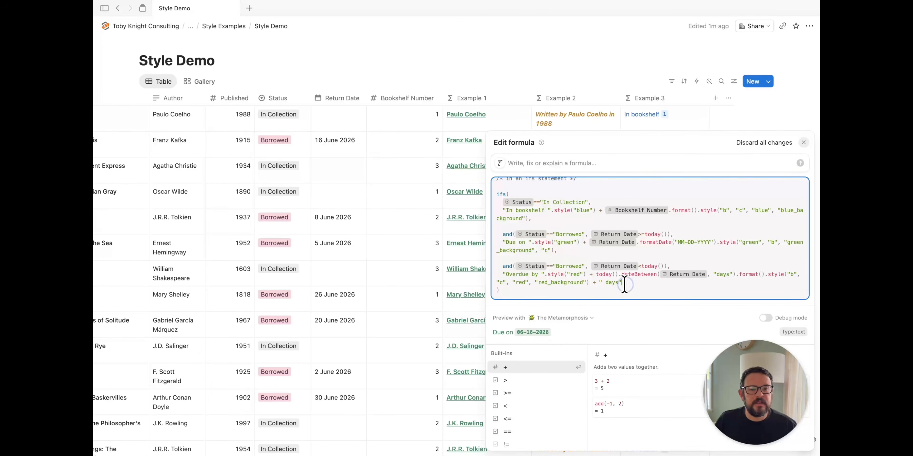
Step: Add .style("red") to the closing " days" string and apply the Example 3 formula
{"action": "type", "text": "."}
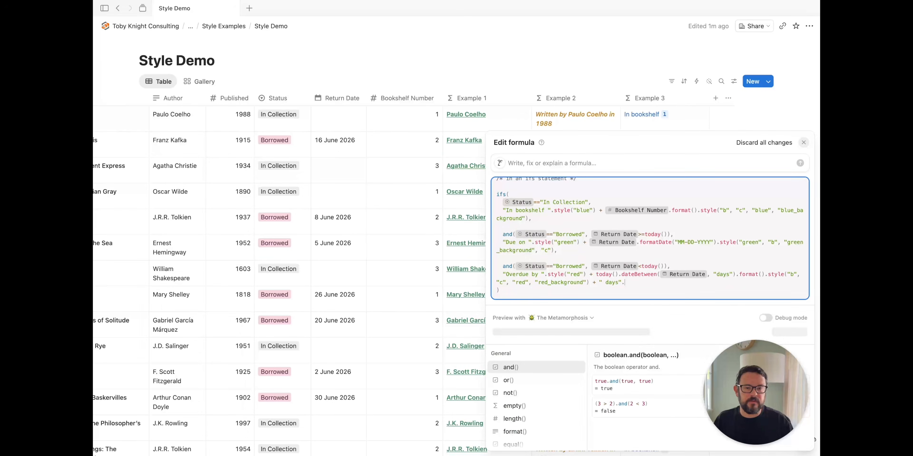
{"action": "type", "text": "style(\"re"}
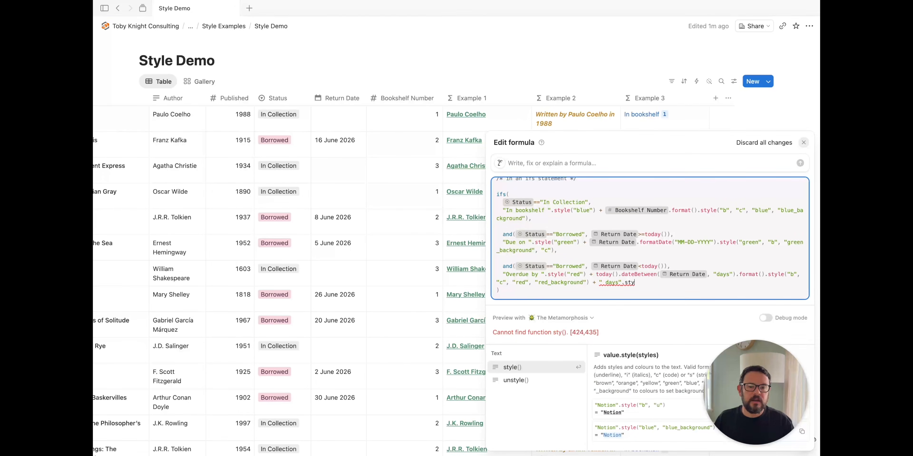
{"action": "type", "text": "d\""}
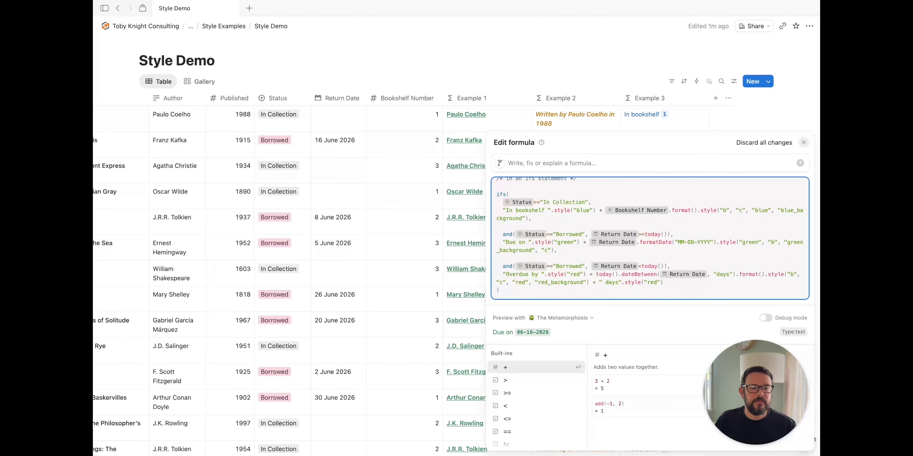
{"action": "left_click", "coordinate": [636, 72]}
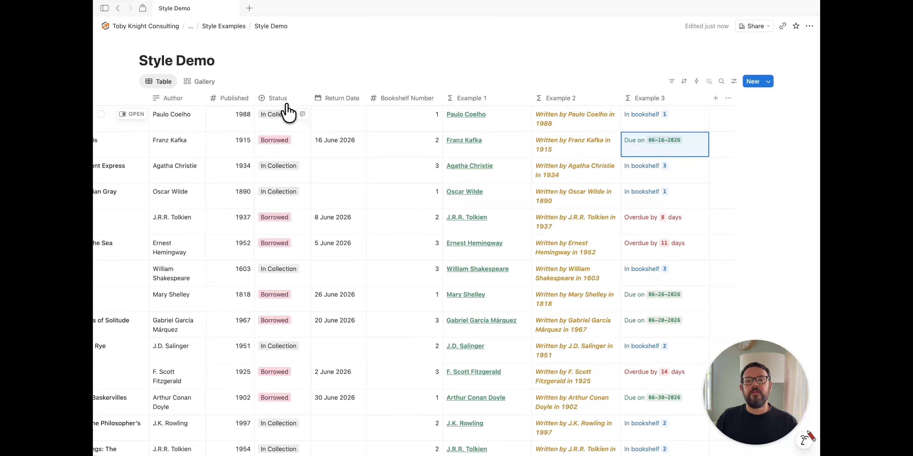
Step: Switch the database to the Gallery view and make the Example 3 property visible on its cards
{"action": "left_click", "coordinate": [206, 83]}
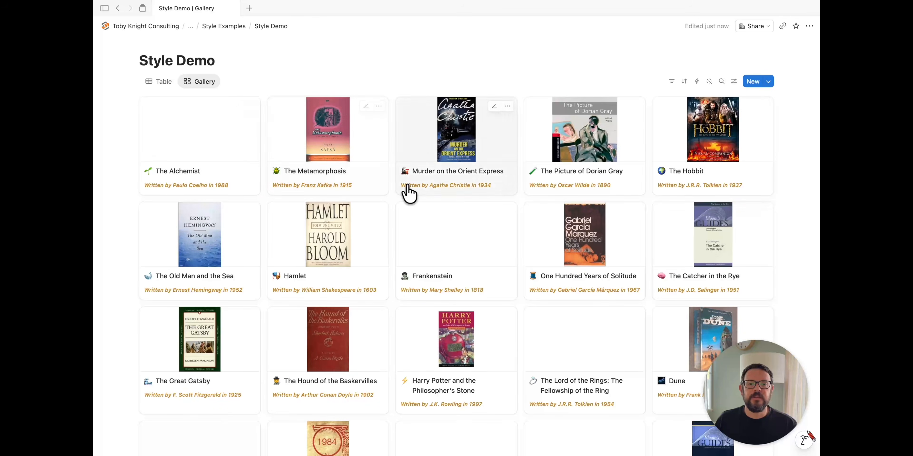
{"action": "left_click", "coordinate": [734, 82]}
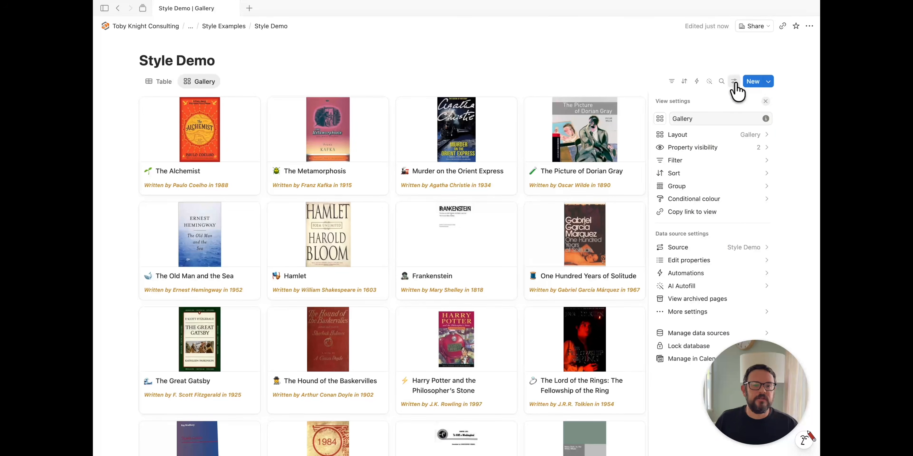
{"action": "left_click", "coordinate": [709, 150]}
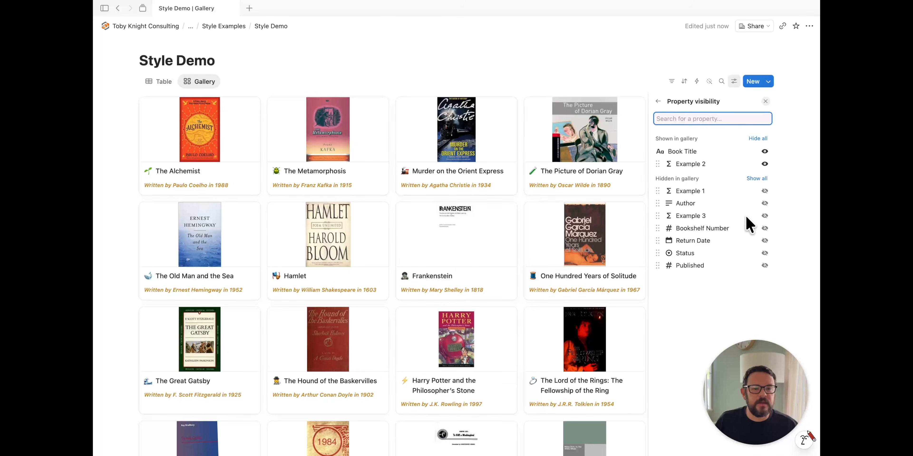
{"action": "left_click", "coordinate": [765, 216]}
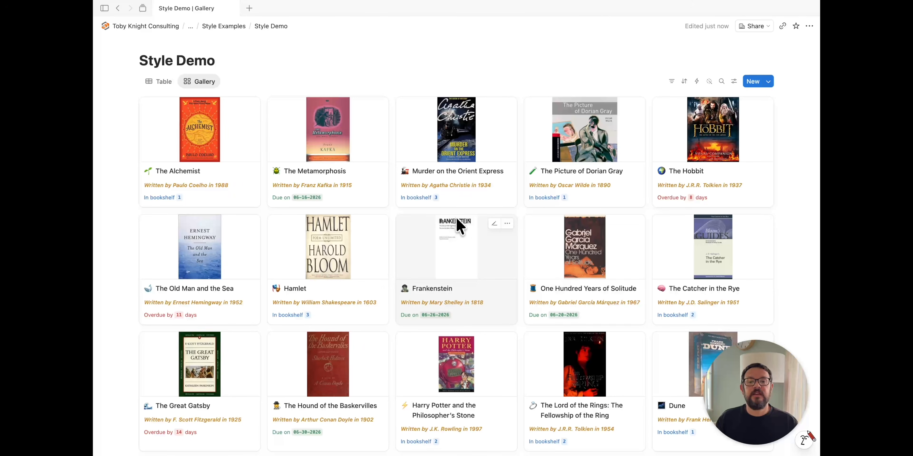